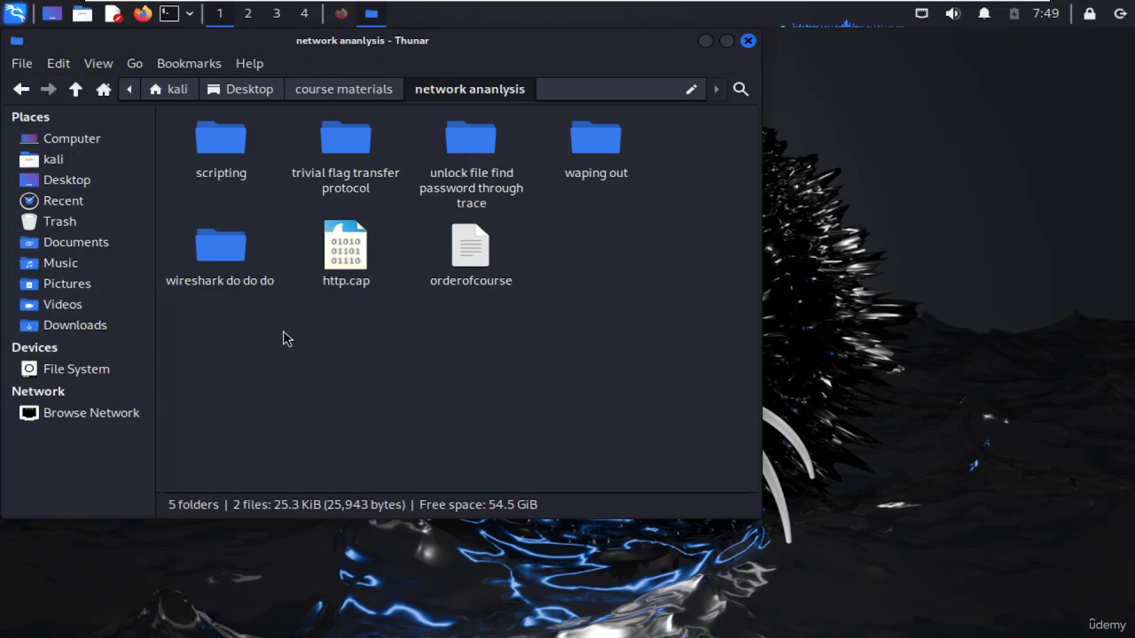
Open a terminal in the "wireshark do do do" folder and enlarge its text.
left_click(221, 257)
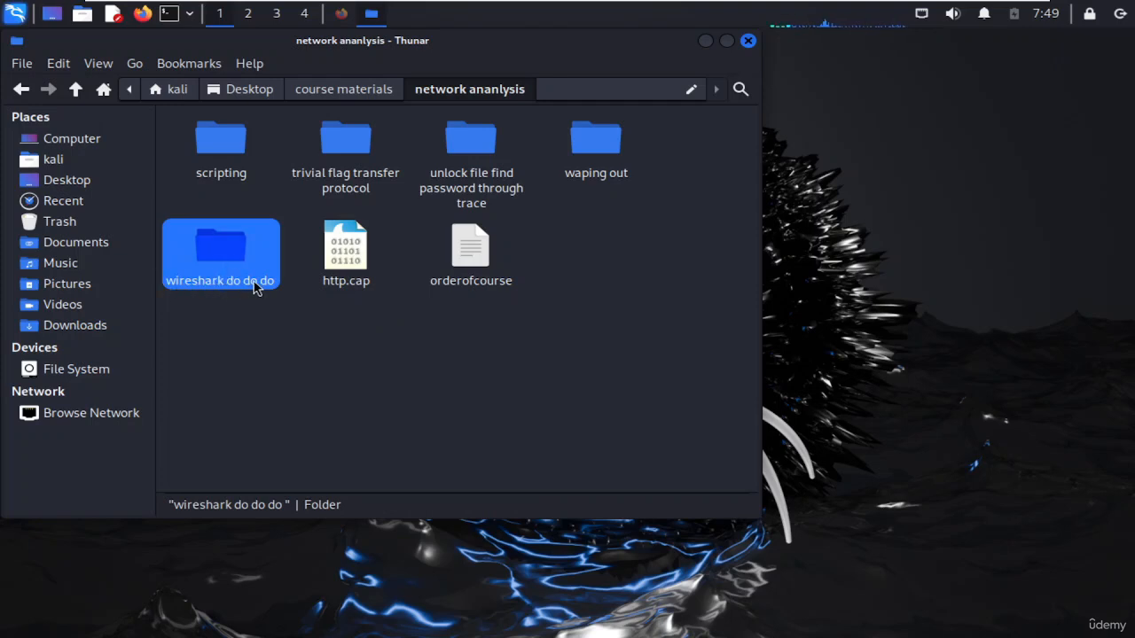
double_click(247, 252)
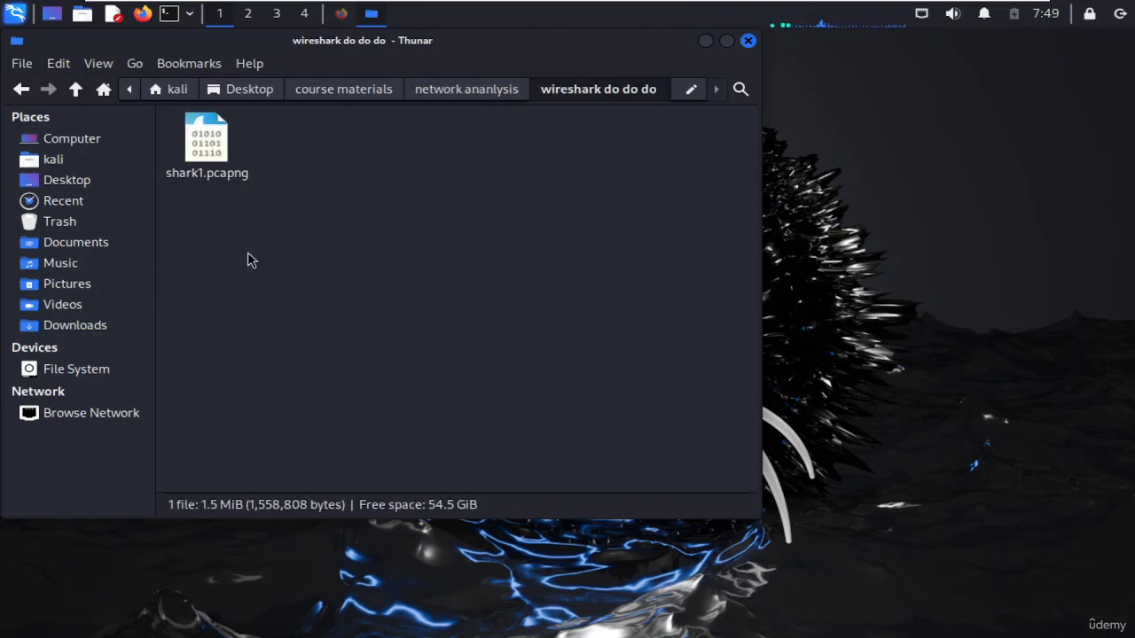
right_click(307, 171)
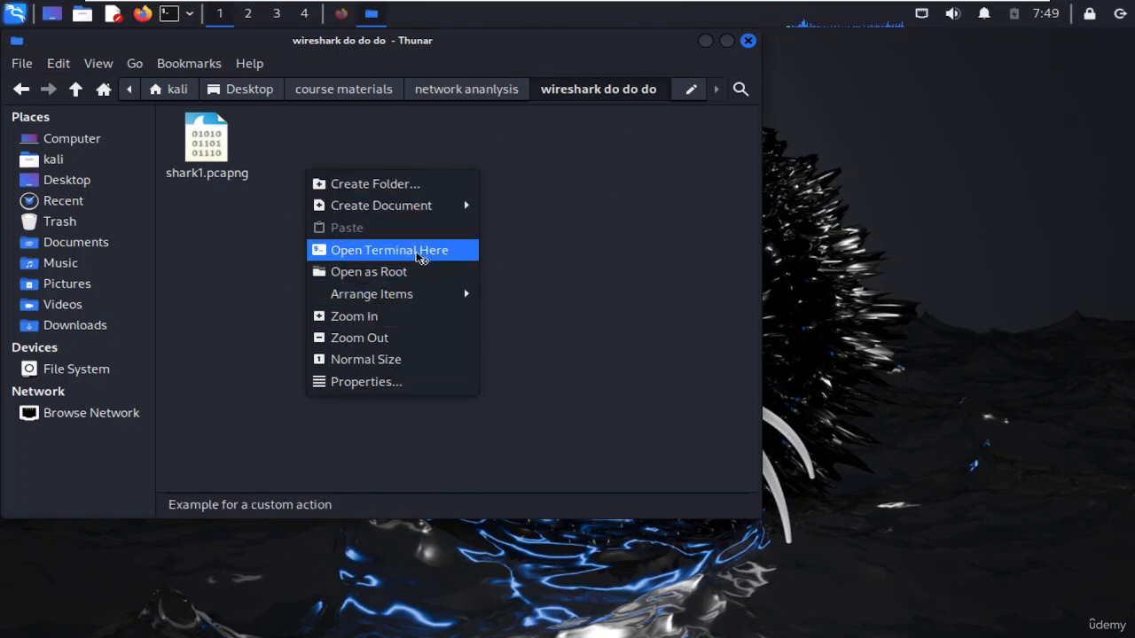
left_click(420, 255)
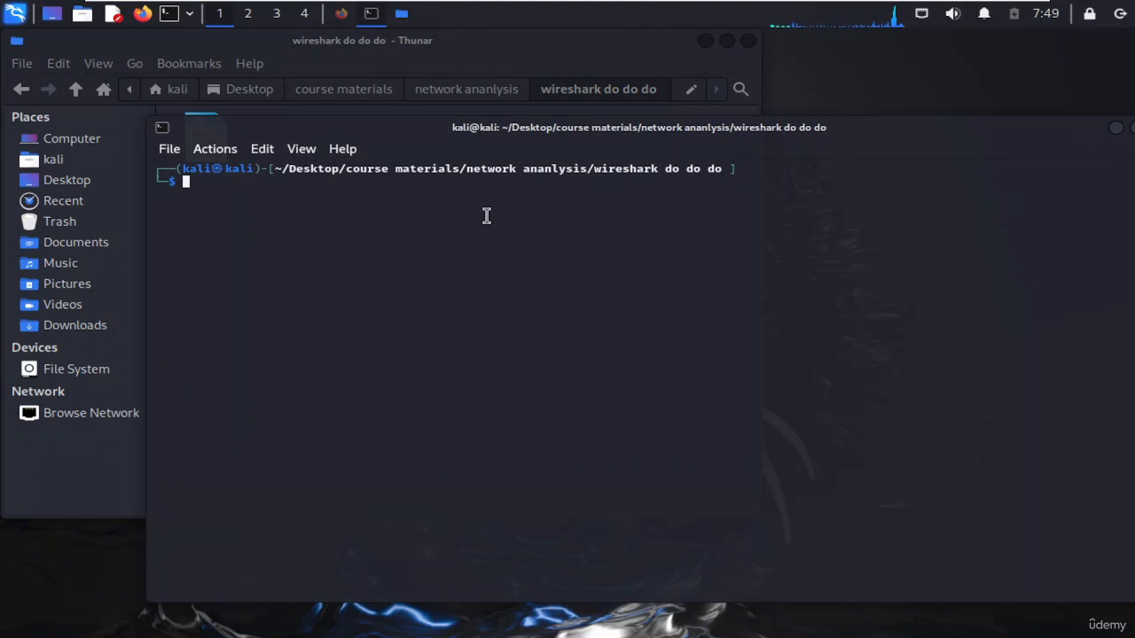
key("ctrl+plus")
key("ctrl+plus")
key("ctrl+plus")
key("ctrl+plus")
type("wir")
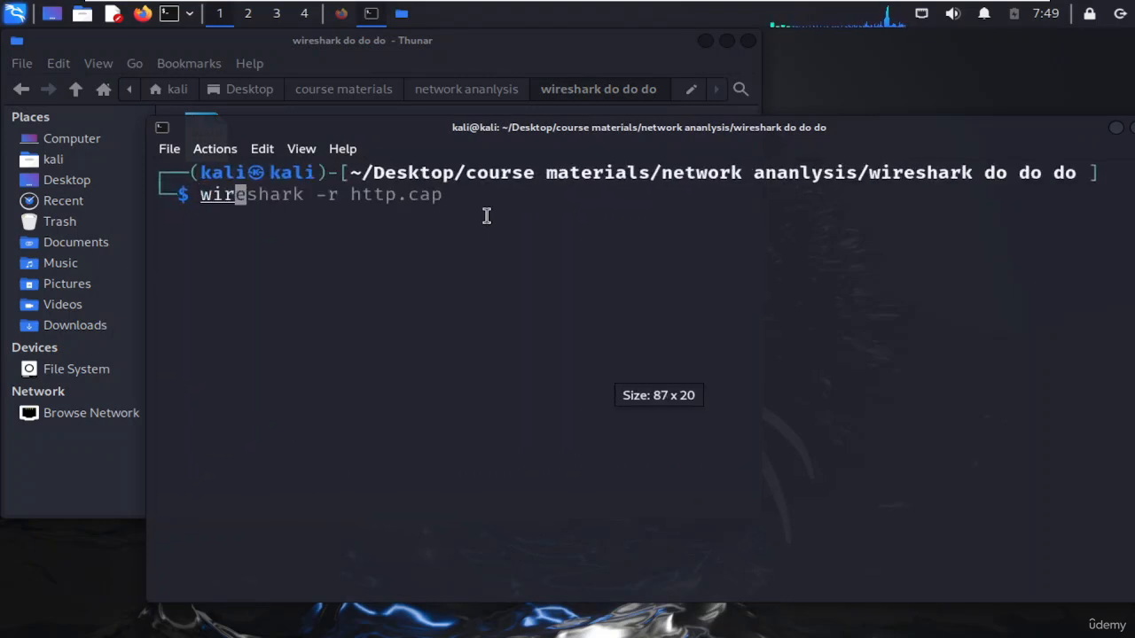
type("esharl")
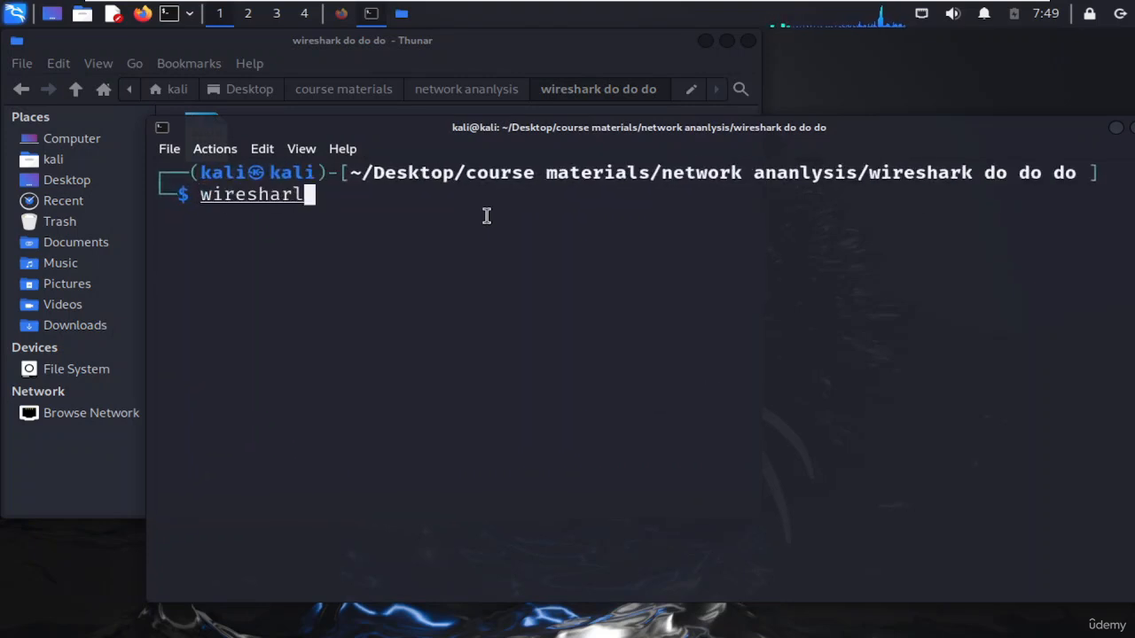
key("BackSpace")
key("BackSpace")
key("BackSpace")
key("BackSpace")
key("BackSpace")
key("BackSpace")
key("BackSpace")
key("BackSpace")
key("BackSpace")
List the folder's files with ls and load the capture by running wireshark -r shark1.pcapng.
type("ls")
key("Return")
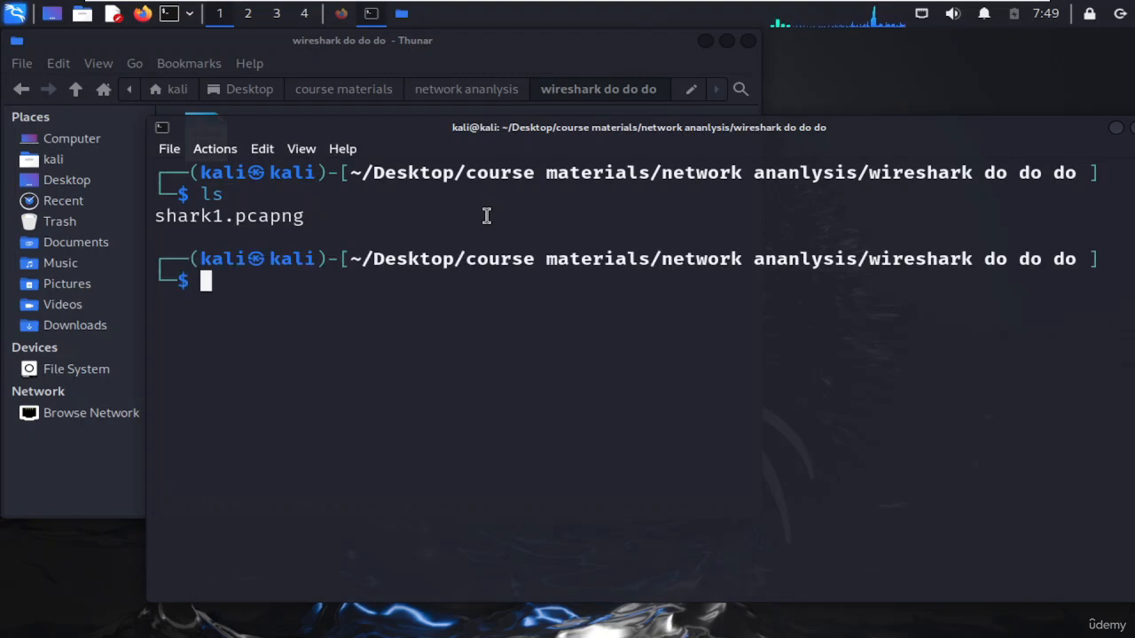
type("wireshark ")
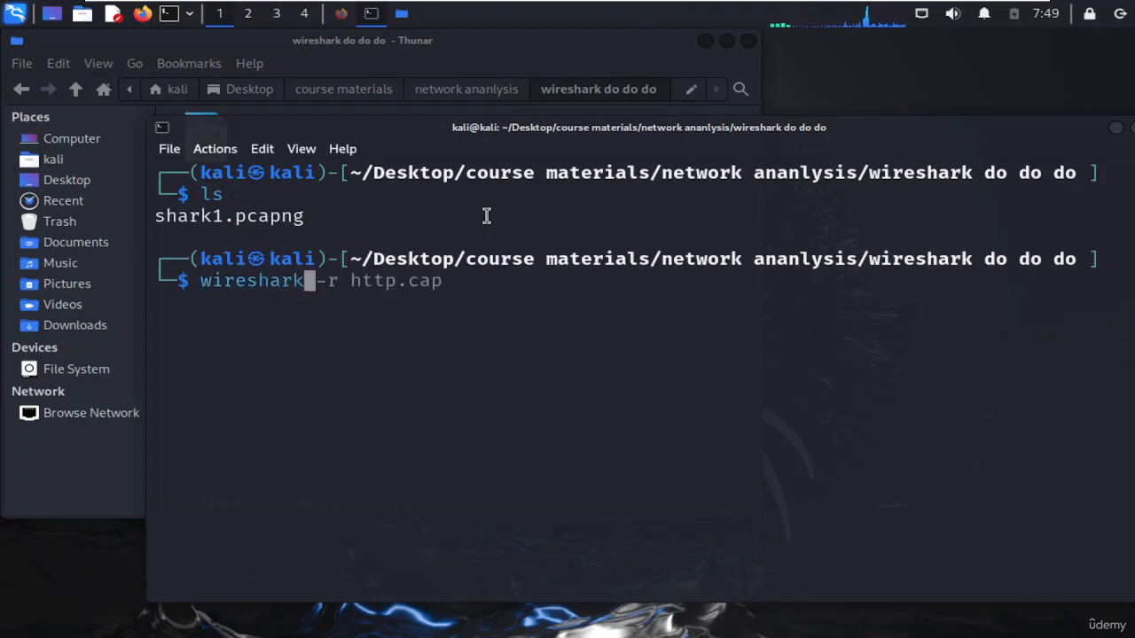
type("-r sha")
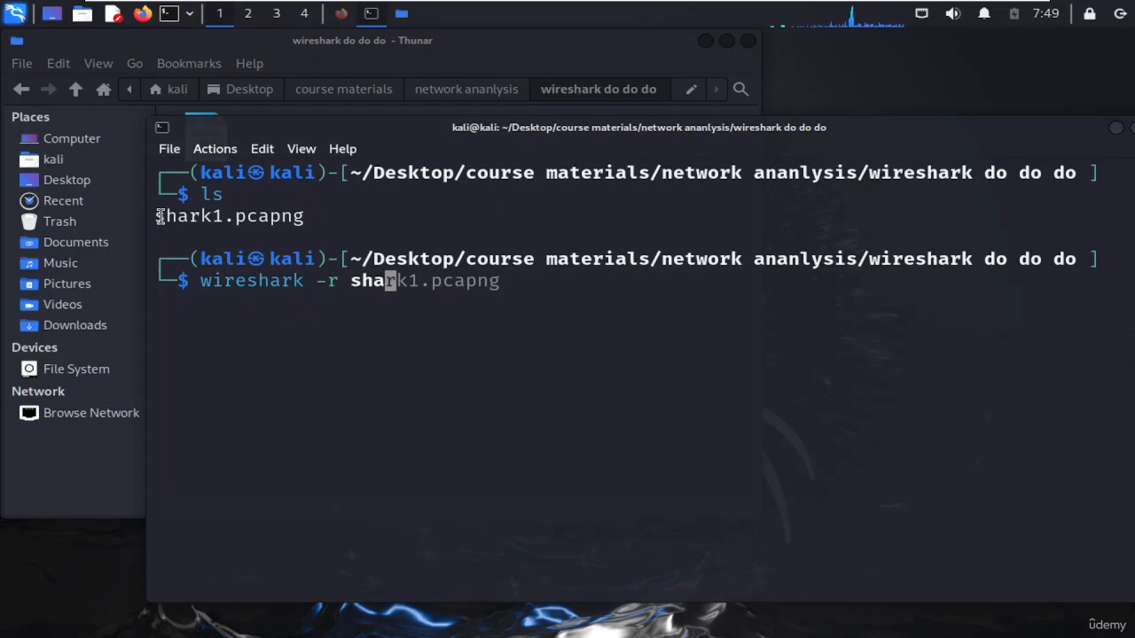
key("Right")
key("Return")
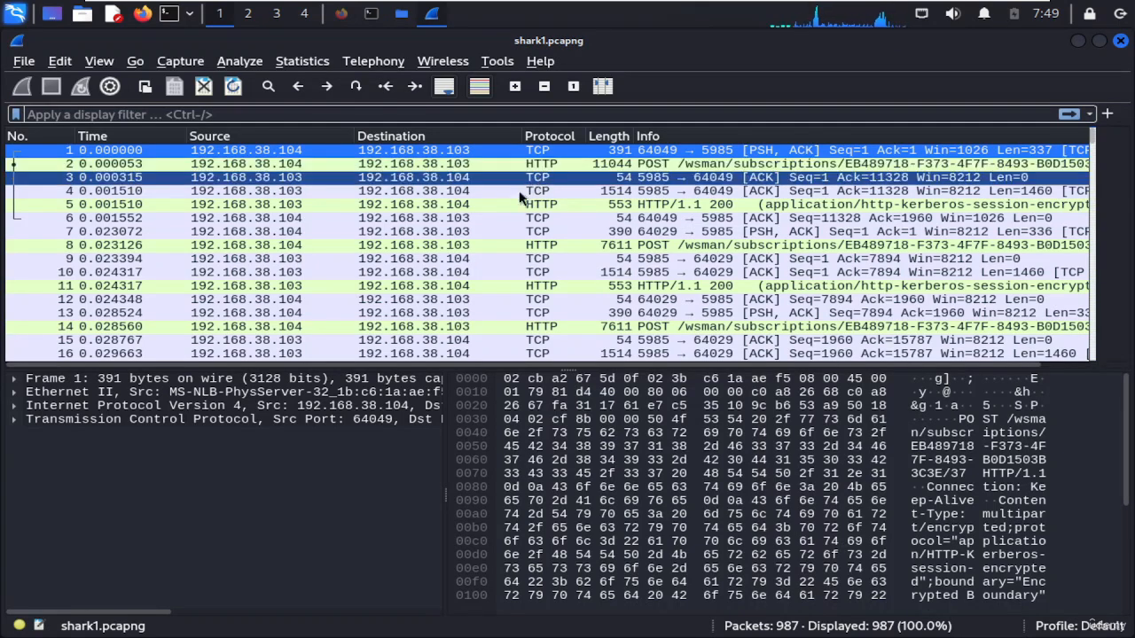
Skim the capture's packet list and inspect the raw bytes of the first packet, including its TCP segment data.
scroll(548, 177, "down", 7)
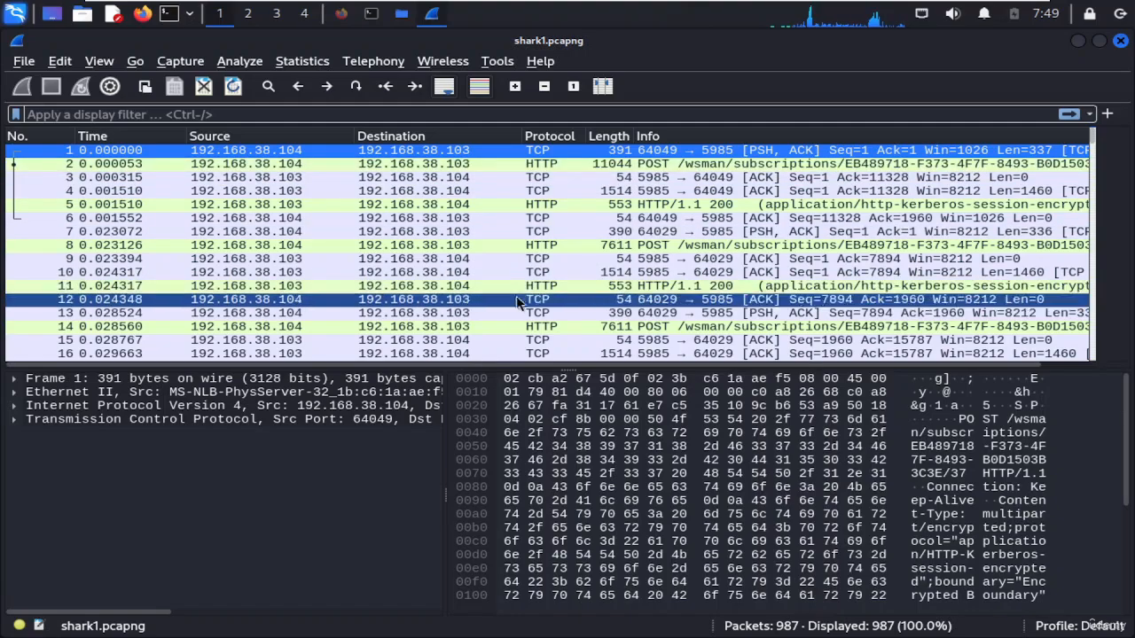
scroll(532, 304, "down", 18)
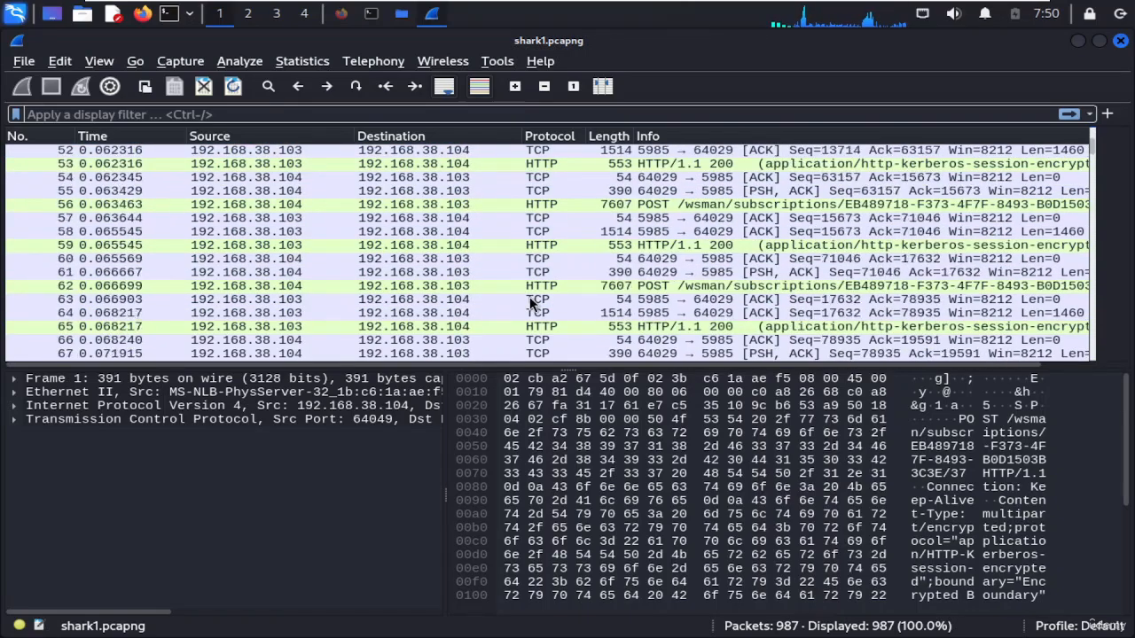
scroll(532, 304, "up", 20)
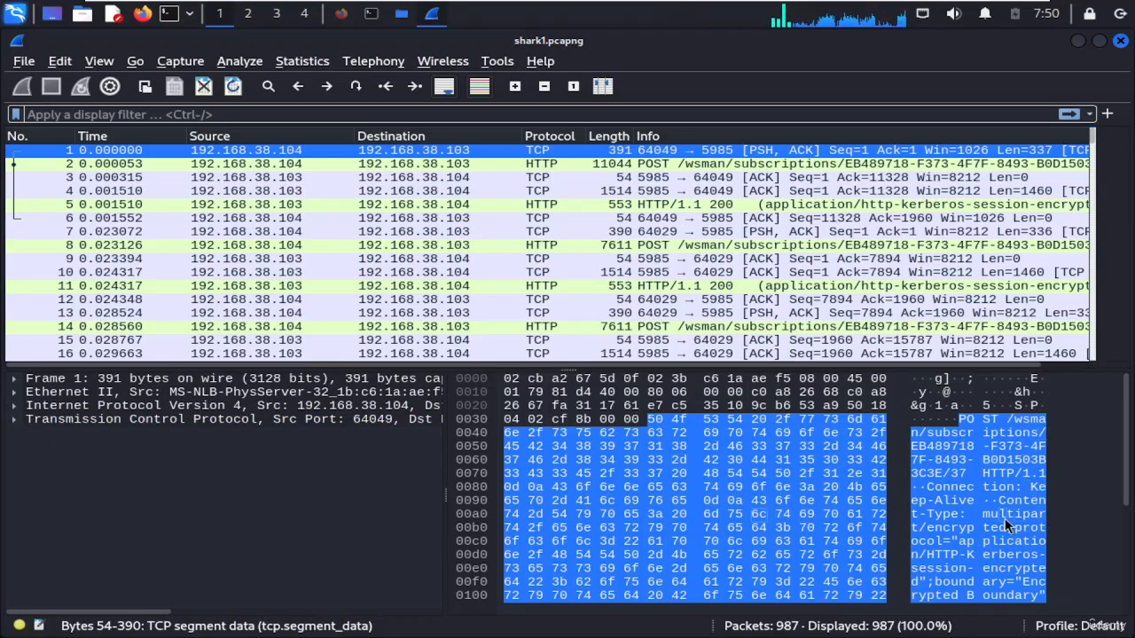
left_click_drag(648, 378, 718, 378)
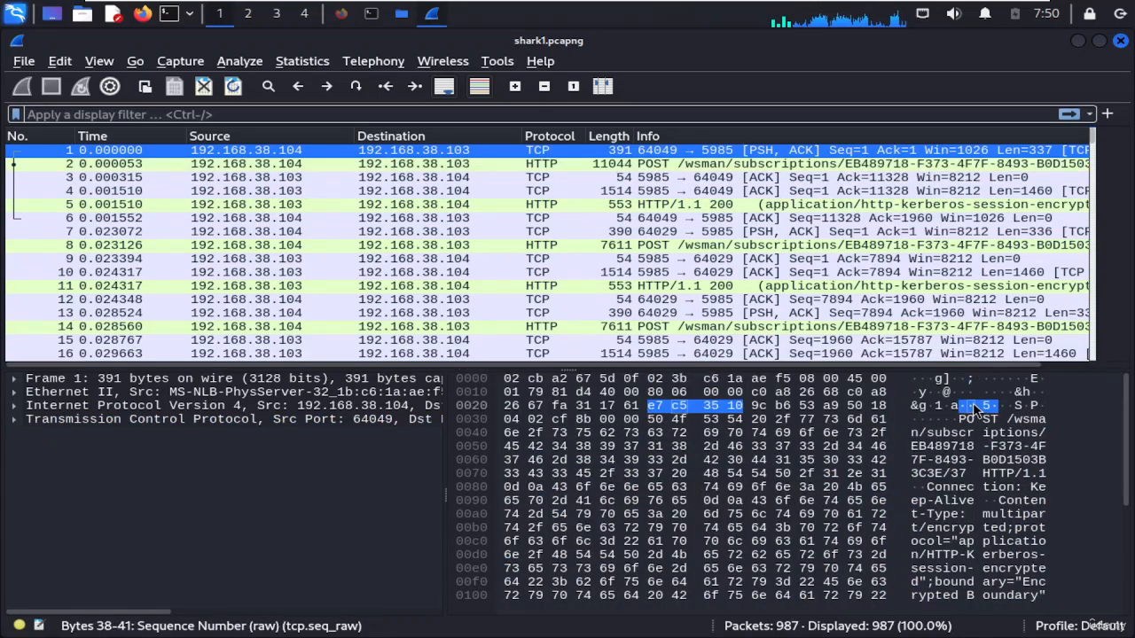
left_click(1027, 529)
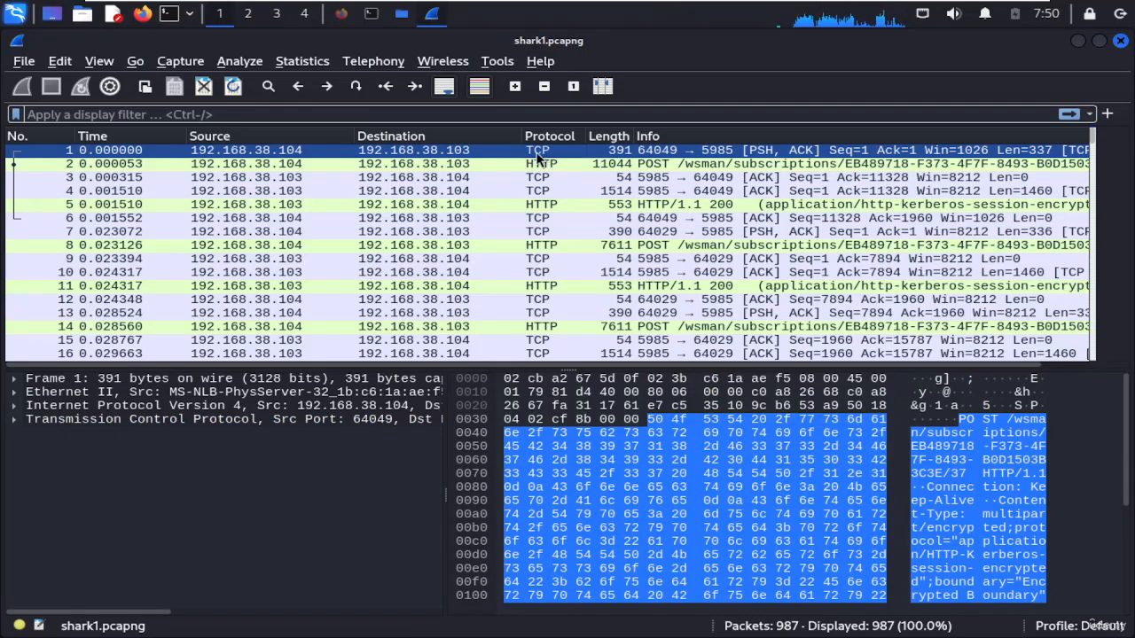
Go through the packets one by one up to packet 41, examining each one's protocol details and raw bytes.
key("Down")
key("Down")
key("Down")
key("Down")
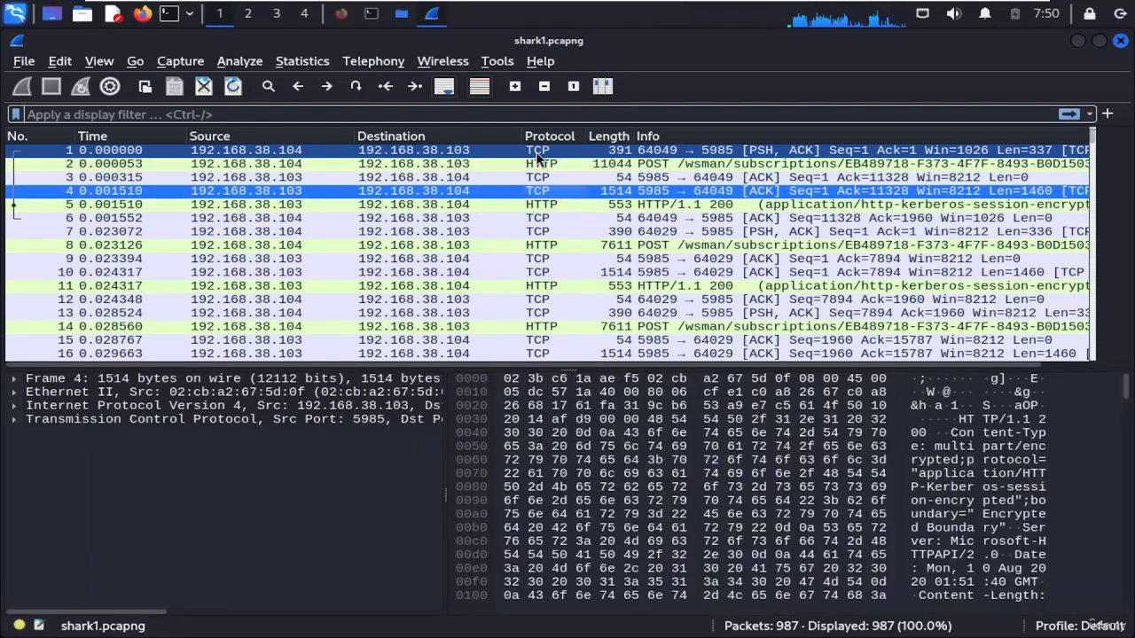
key("Down")
key("Down")
key("Down")
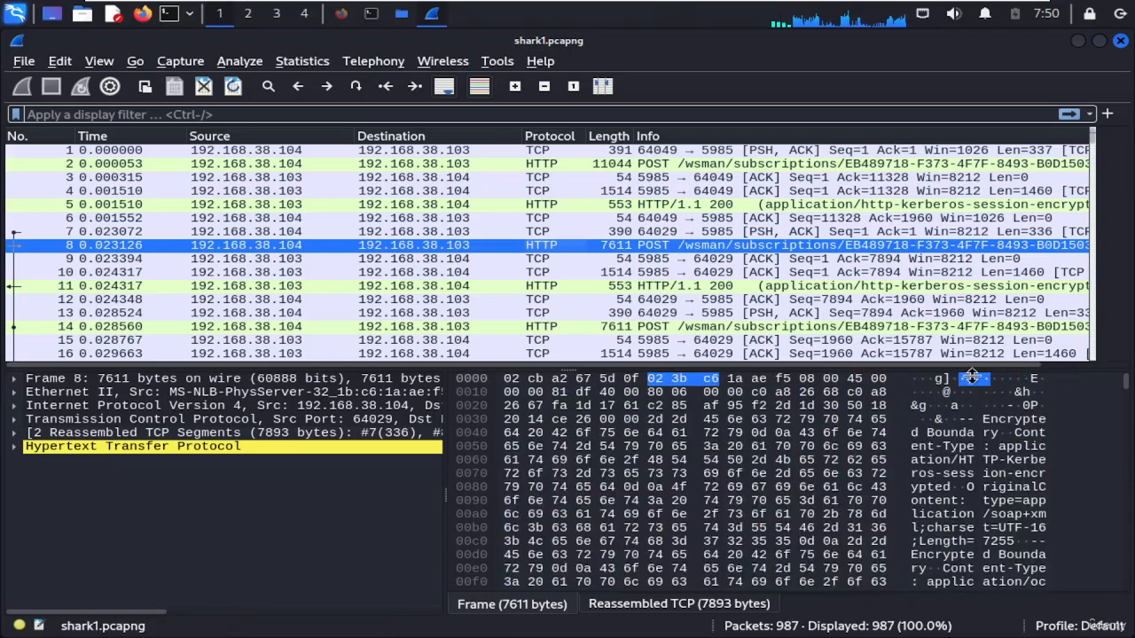
left_click(467, 257)
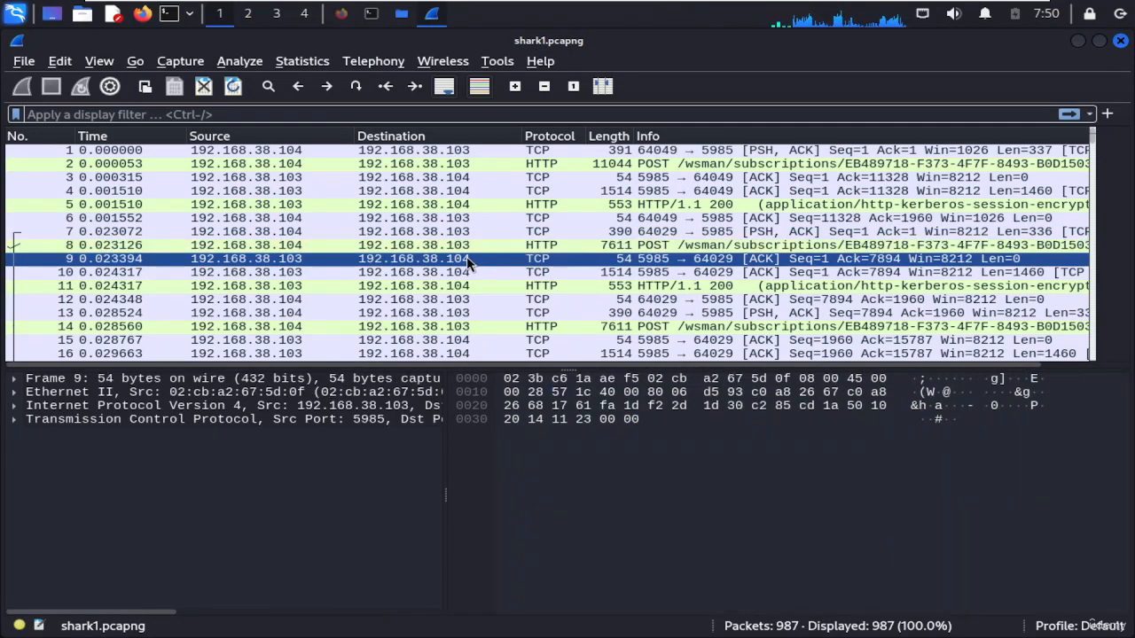
key("Down")
key("Down")
key("Down")
key("Down")
key("Down")
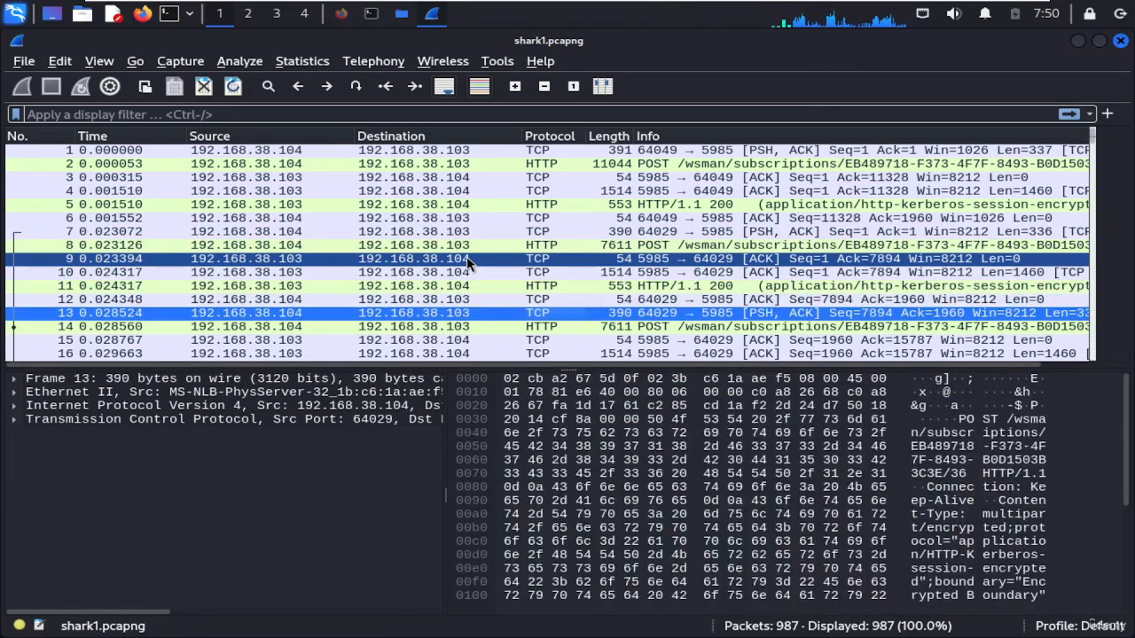
key("Down")
key("Down")
key("Down")
key("Down")
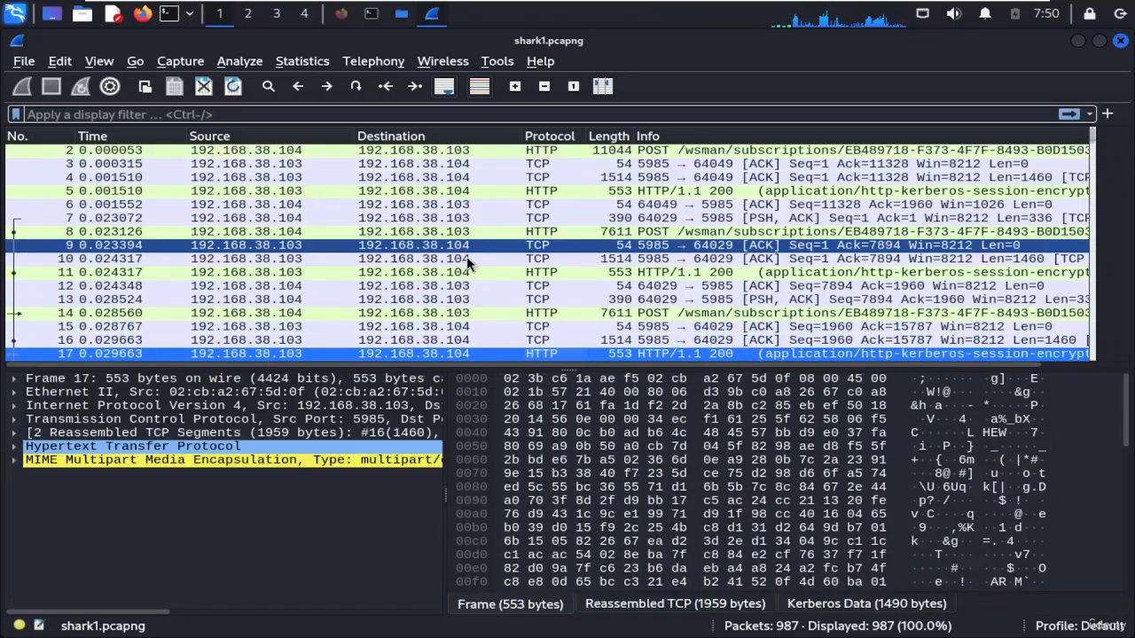
key("Down")
key("Down")
key("Down")
key("Down")
key("Down")
key("Down")
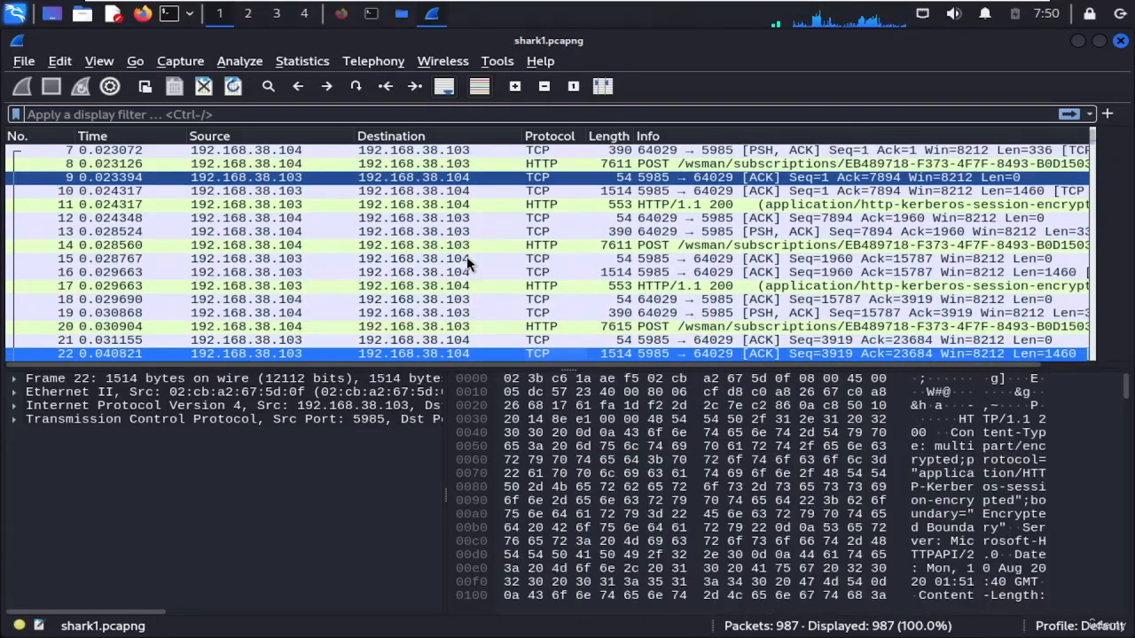
key("Down")
key("Down")
key("Down")
key("Down")
key("Down")
key("Down")
key("Down")
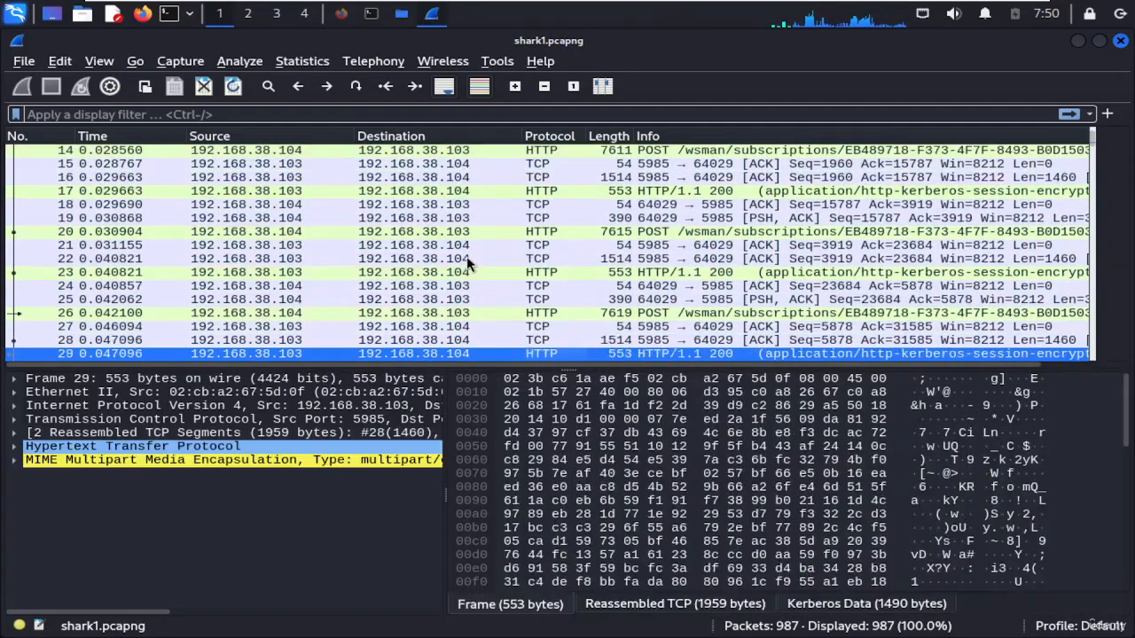
key("Down")
key("Down")
key("Down")
key("Down")
key("Down")
key("Down")
key("Down")
key("Down")
key("Down")
key("Down")
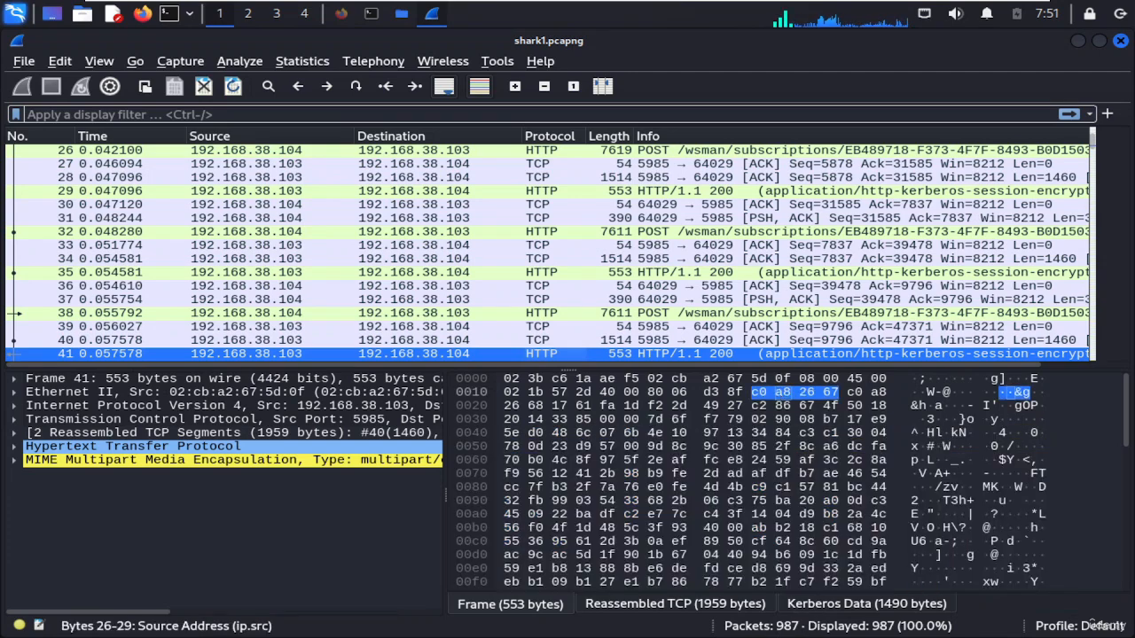
Follow the TCP stream of packet 1 and move the stream window slightly lower.
scroll(651, 288, "up", 8)
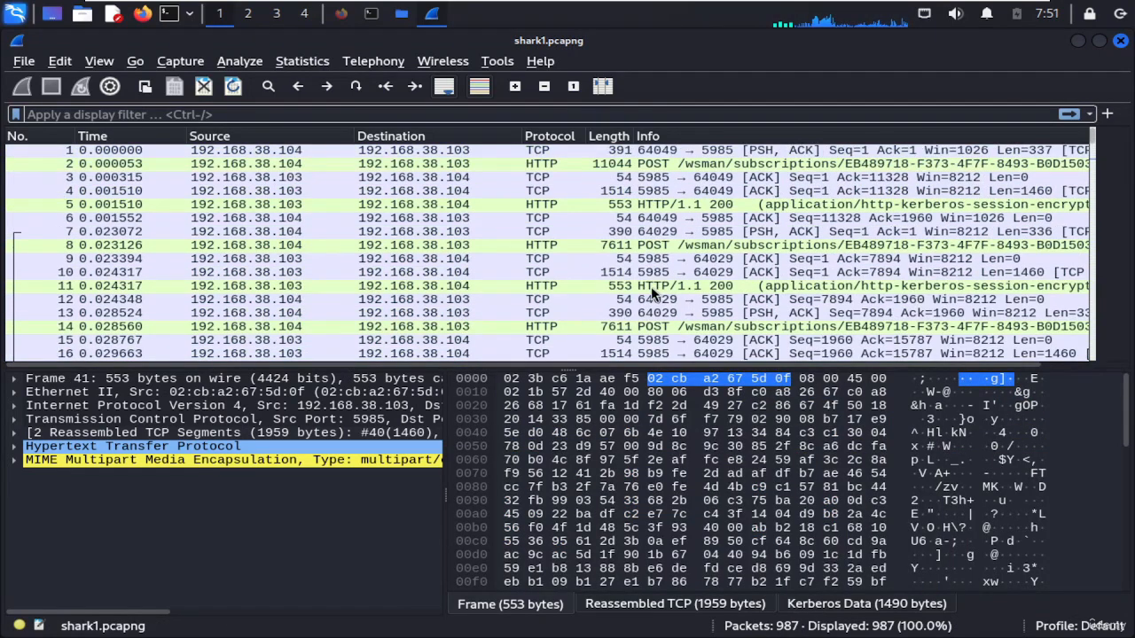
left_click(563, 153)
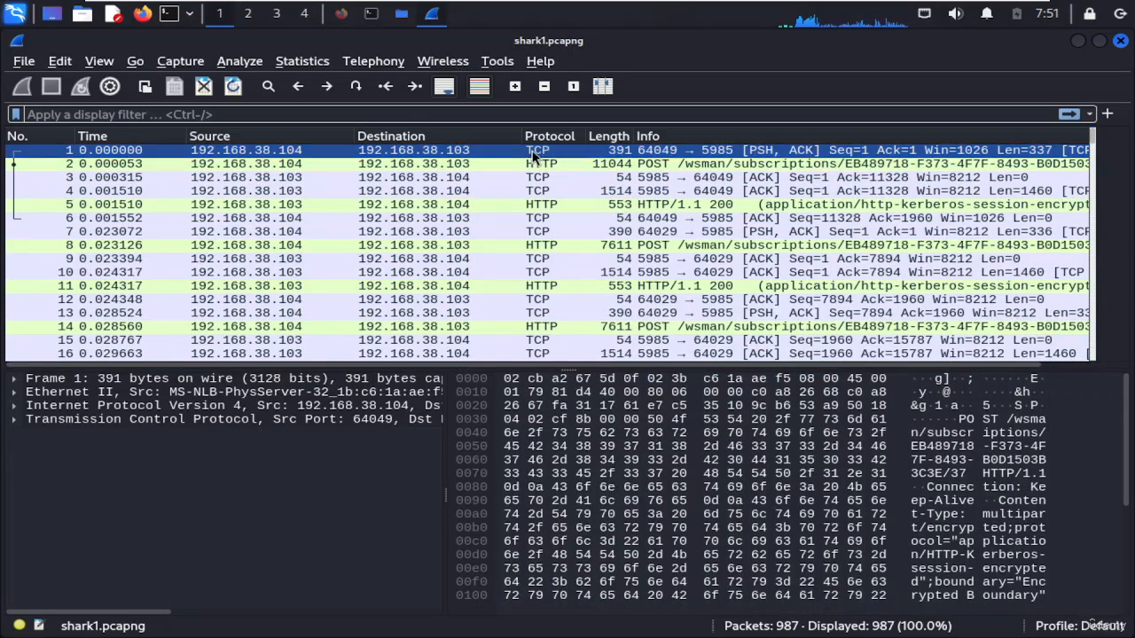
right_click(535, 155)
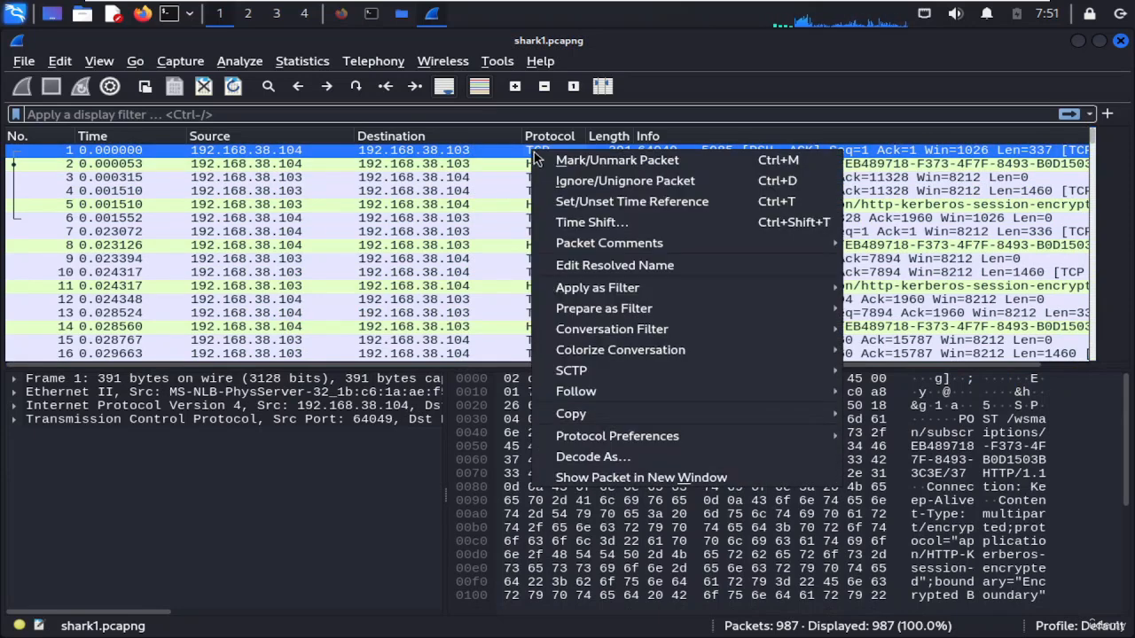
mouse_move(609, 399)
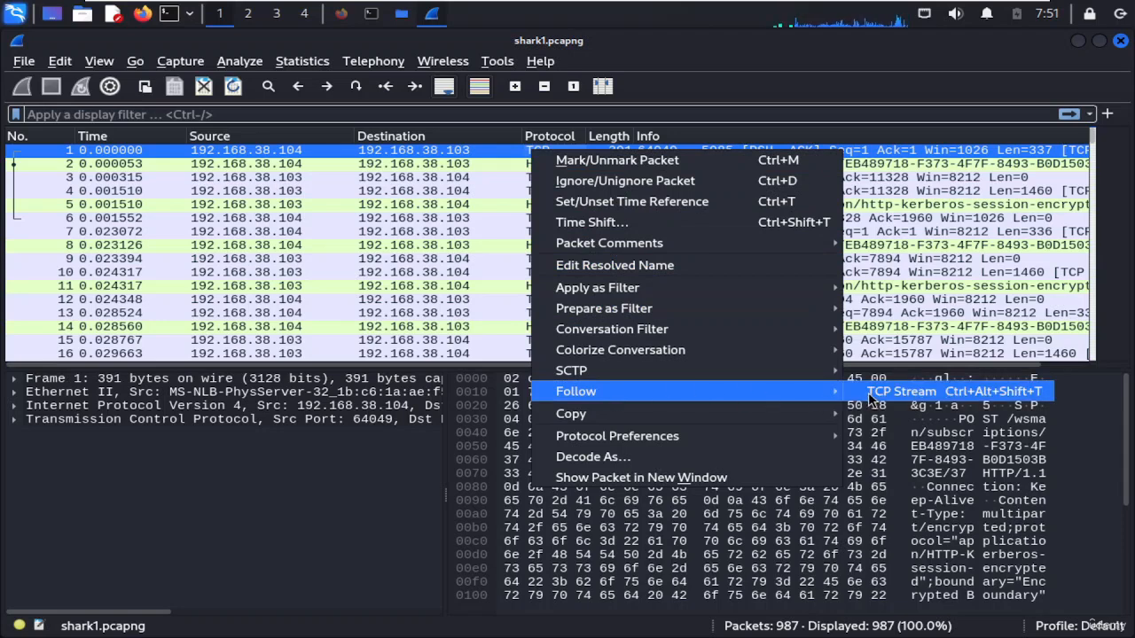
left_click(913, 398)
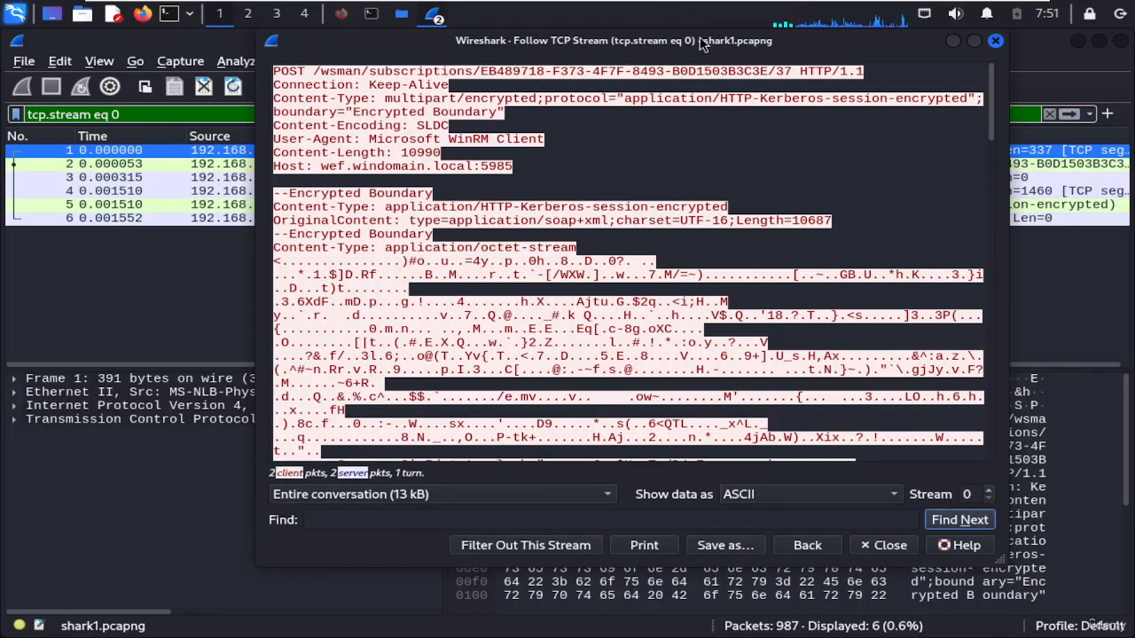
left_click_drag(701, 44, 678, 71)
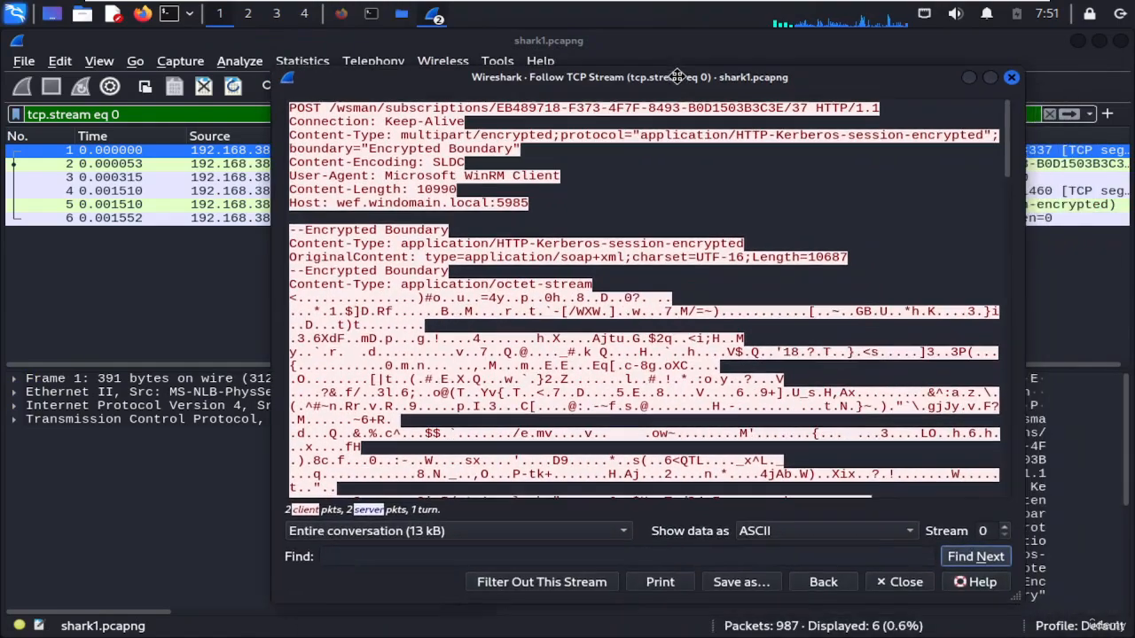
Read through the conversation data of TCP stream 0 and switch the view to stream 1.
scroll(596, 225, "down", 20)
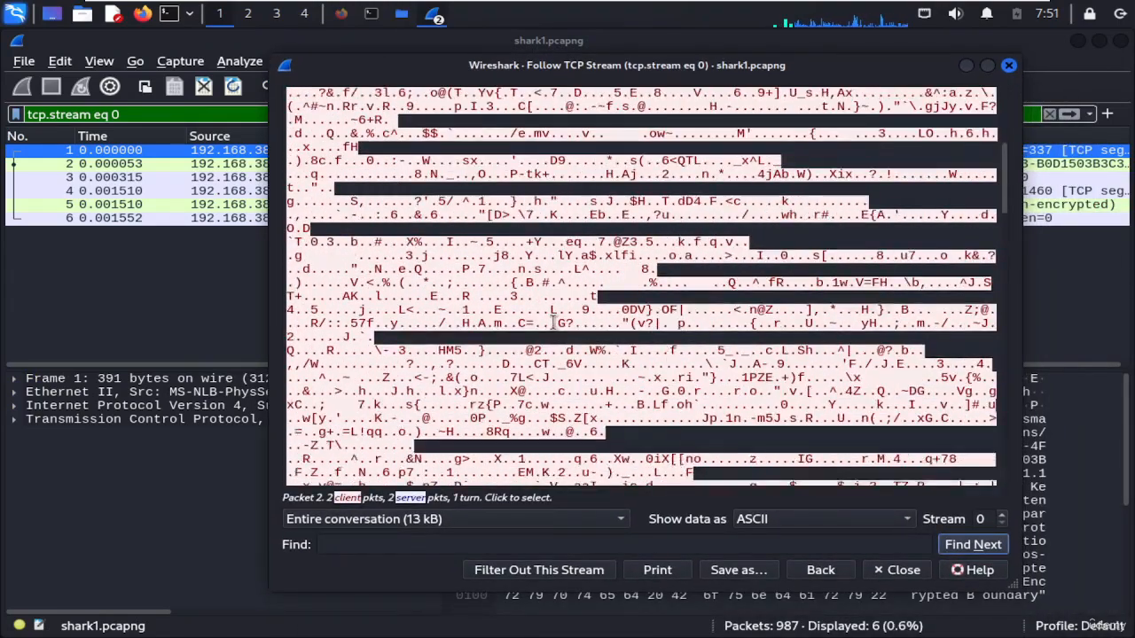
scroll(553, 321, "up", 20)
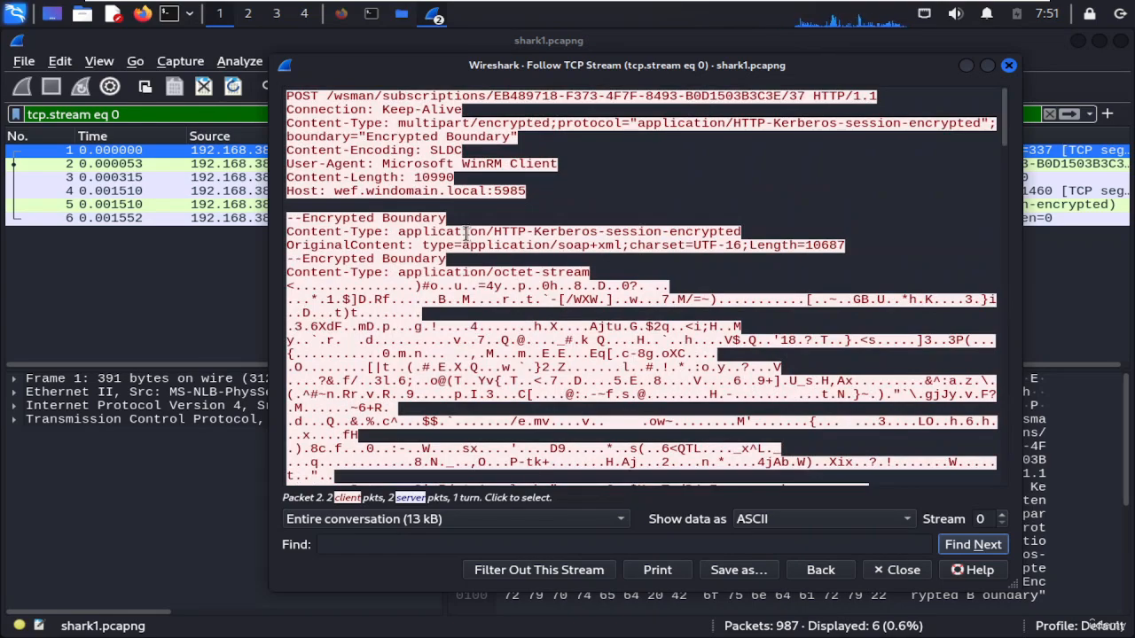
scroll(465, 232, "down", 15)
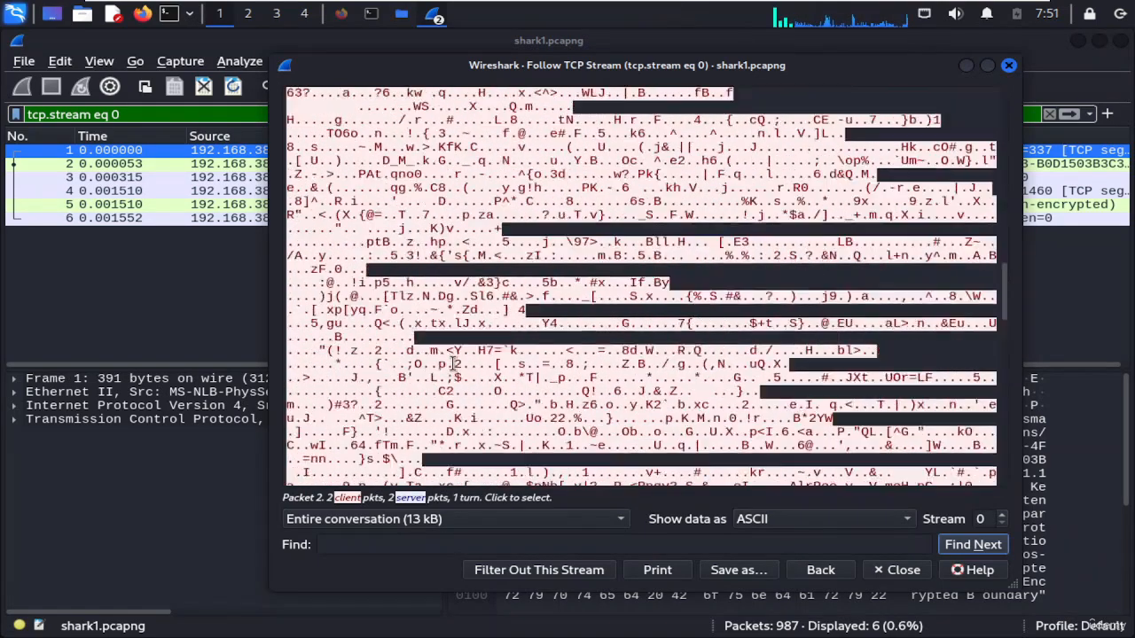
scroll(453, 364, "up", 10)
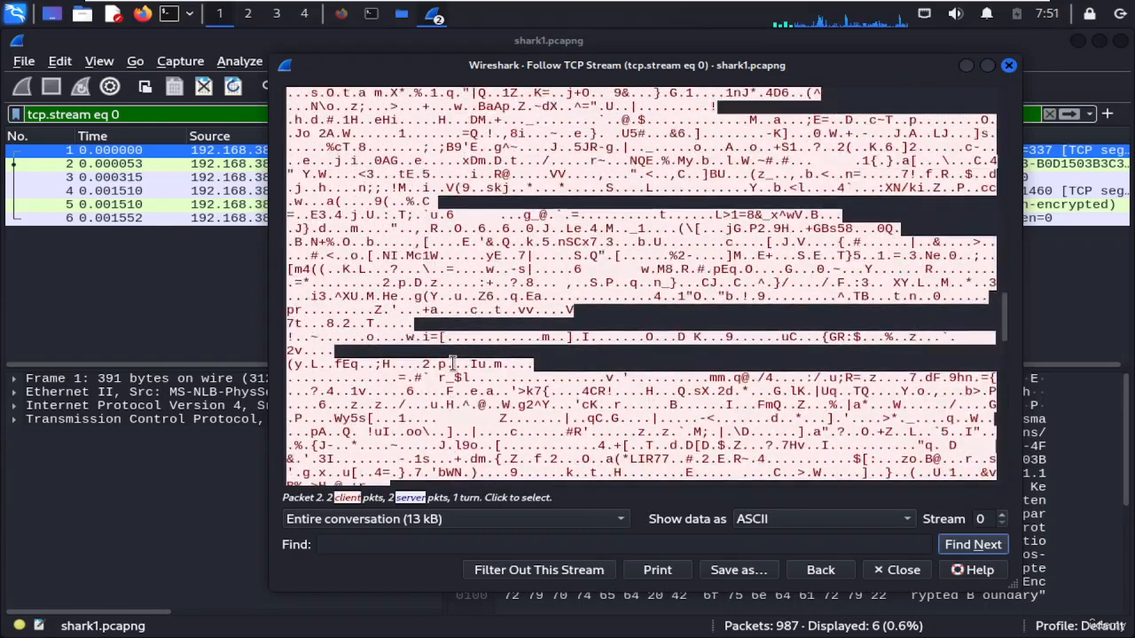
scroll(452, 363, "up", 10)
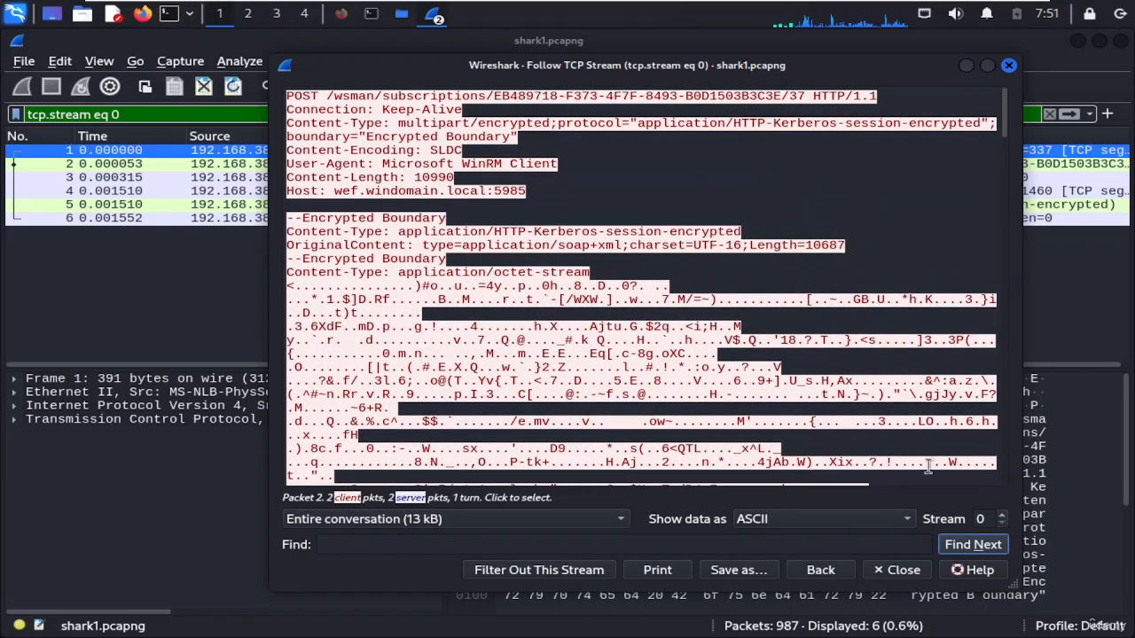
left_click(1002, 516)
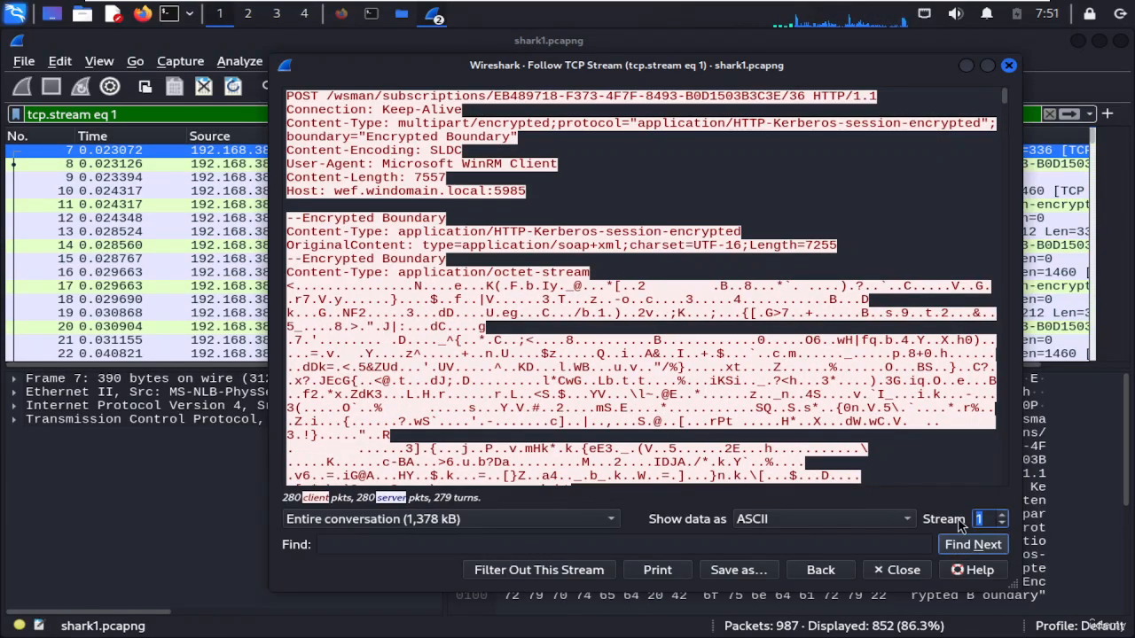
Read through the client and server data of TCP stream 1, then return to the beginning of the conversation.
scroll(788, 367, "down", 15)
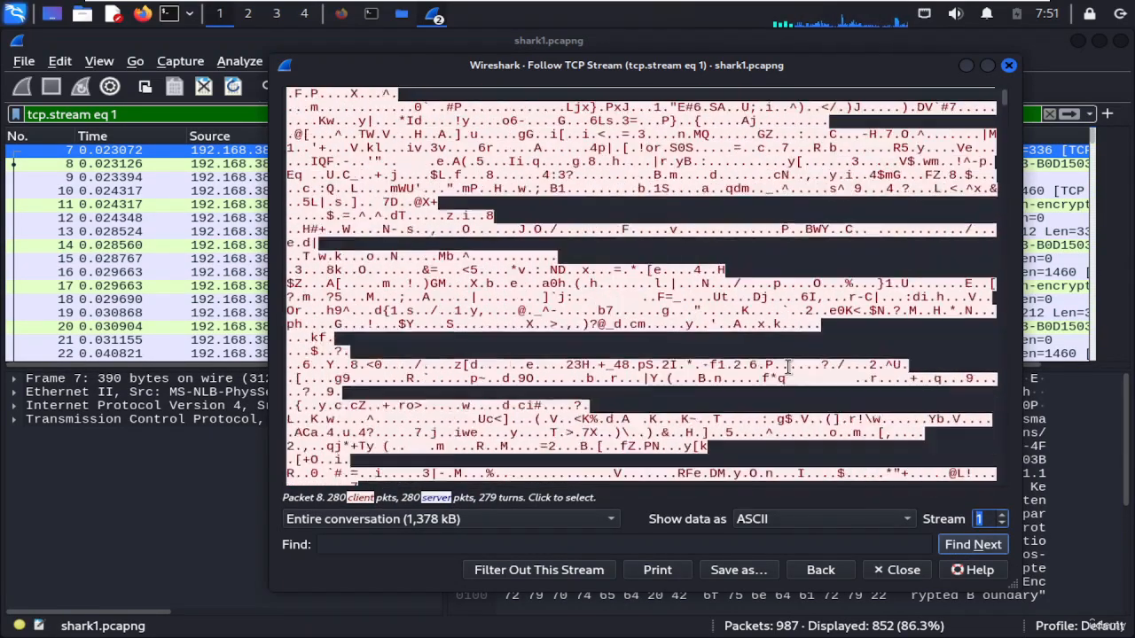
scroll(787, 367, "down", 10)
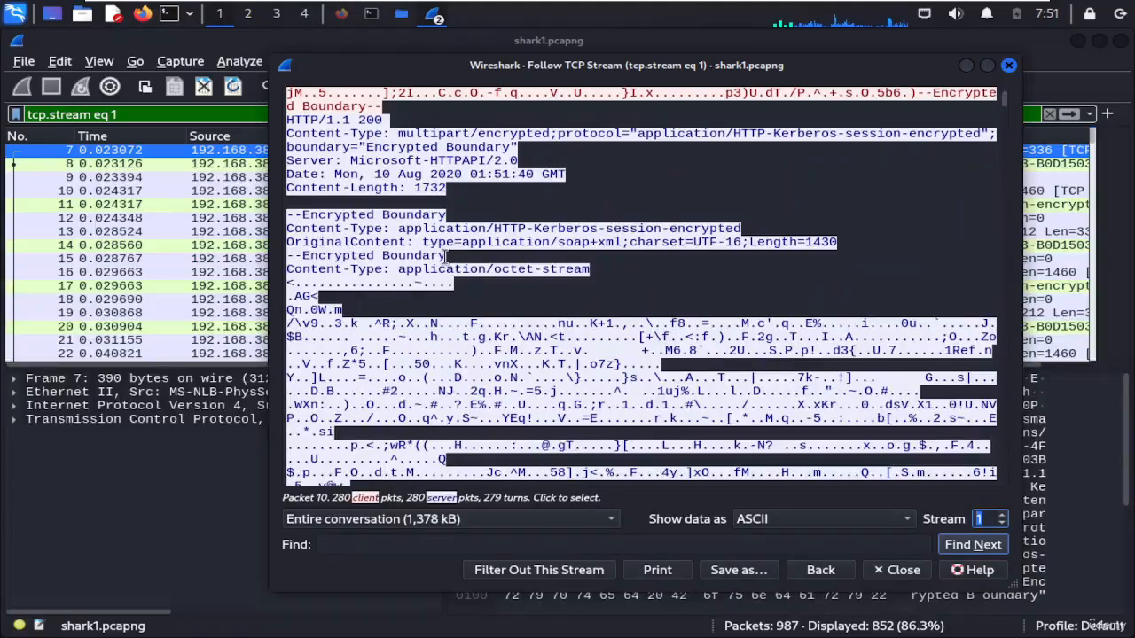
scroll(509, 305, "down", 8)
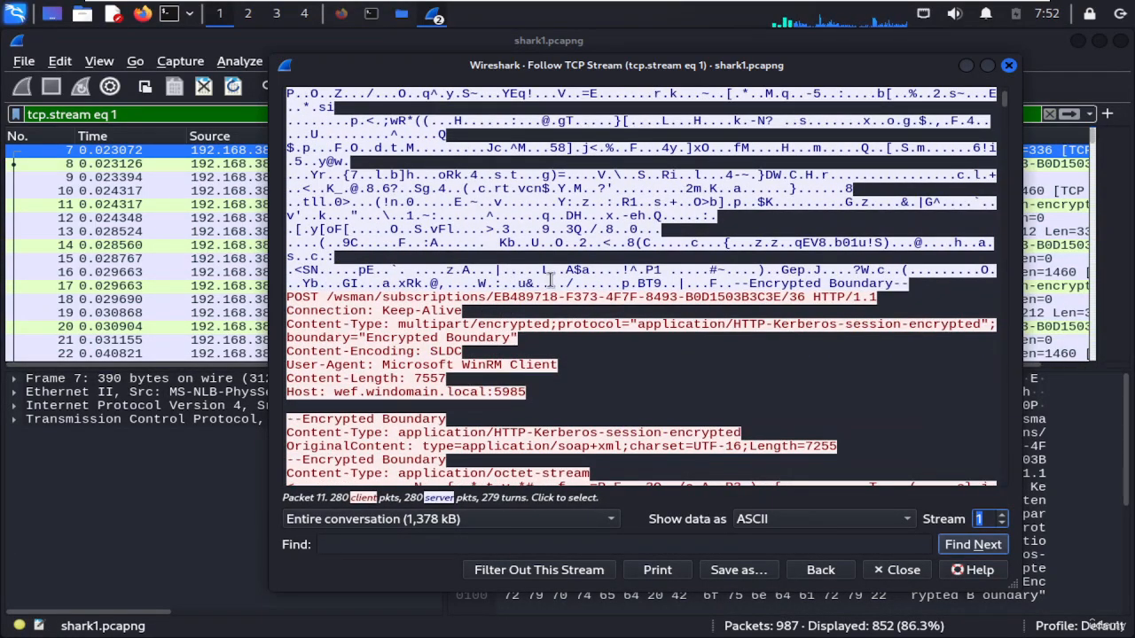
scroll(550, 281, "down", 14)
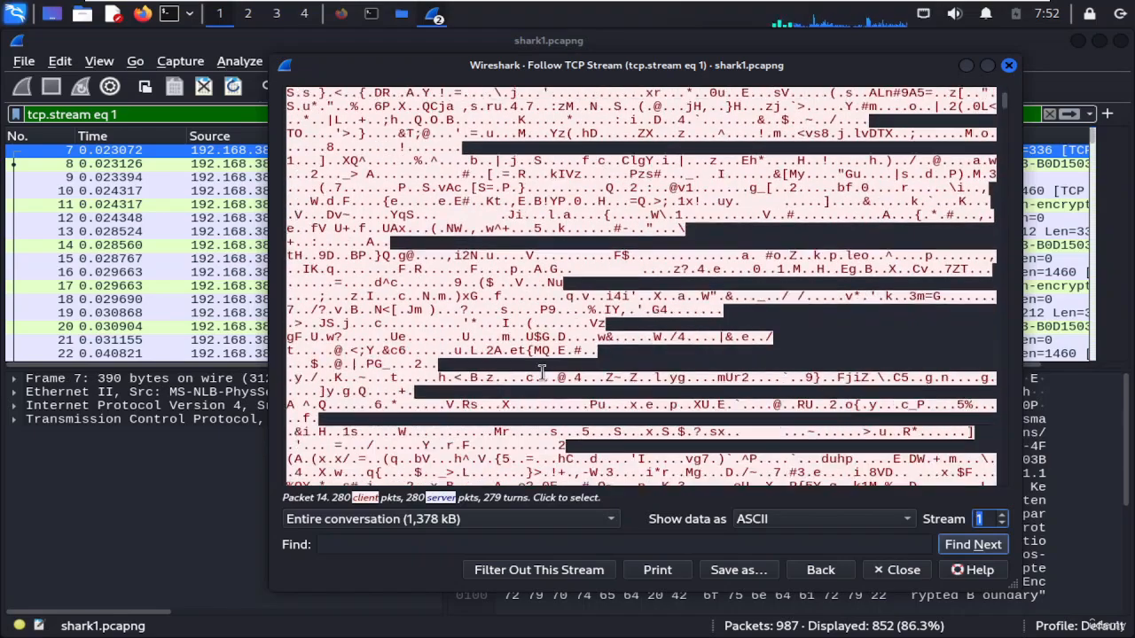
scroll(541, 371, "down", 15)
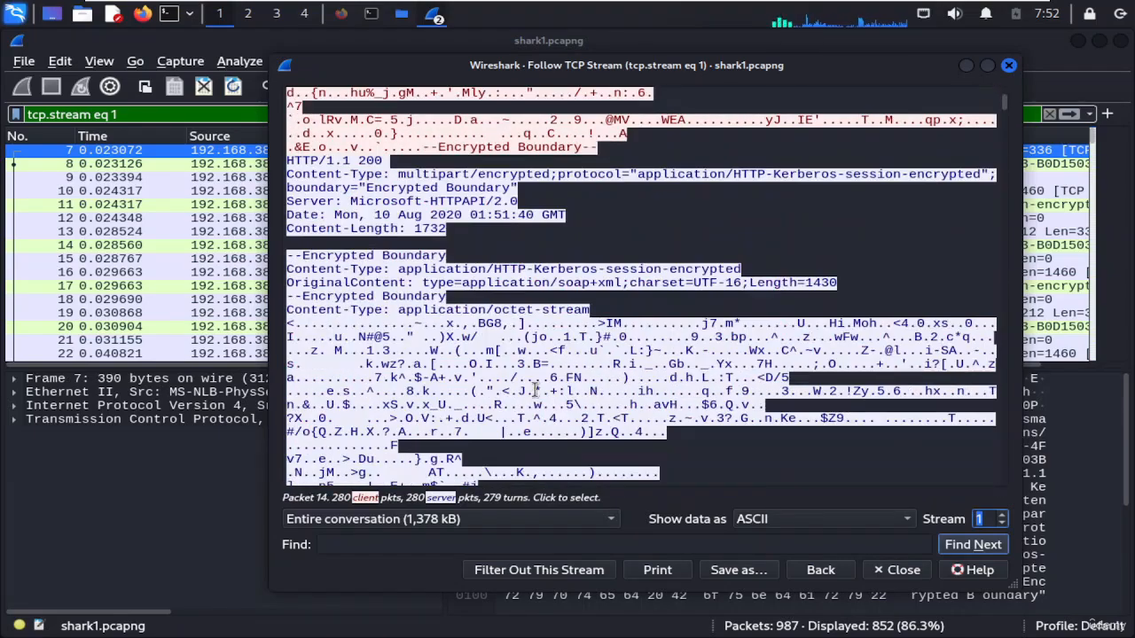
scroll(536, 390, "down", 10)
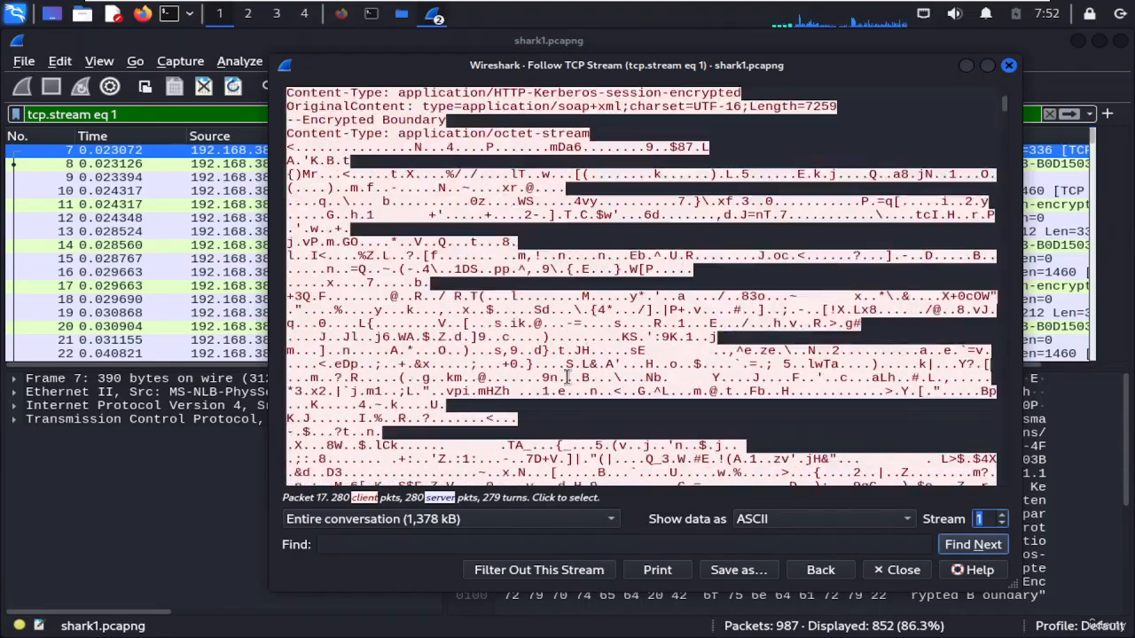
scroll(568, 377, "down", 12)
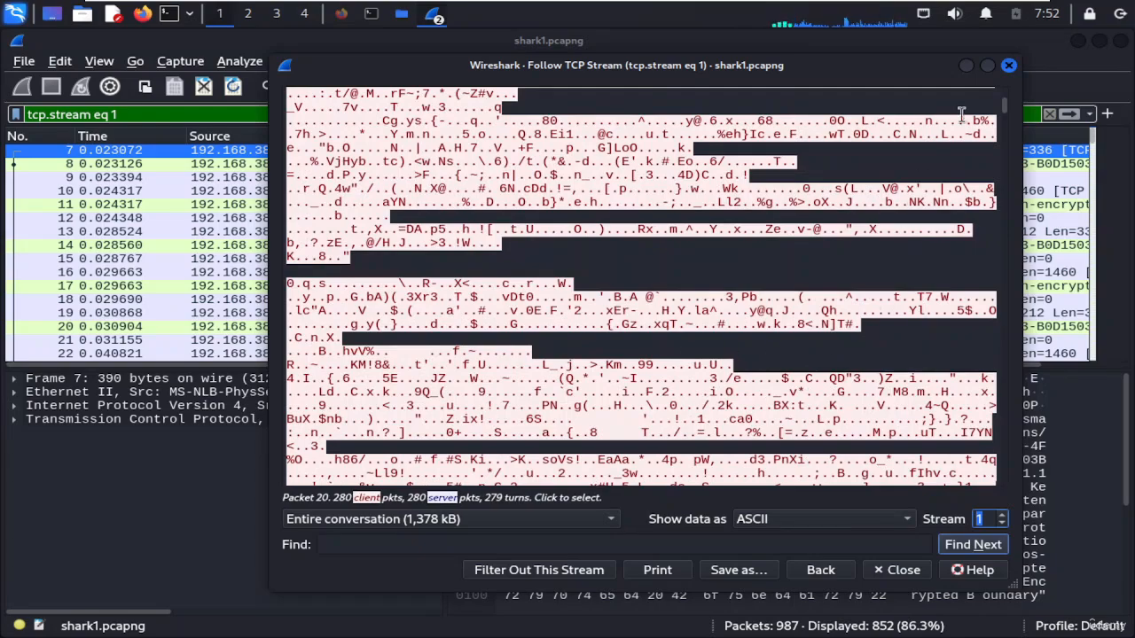
left_click_drag(1005, 116, 1009, 60)
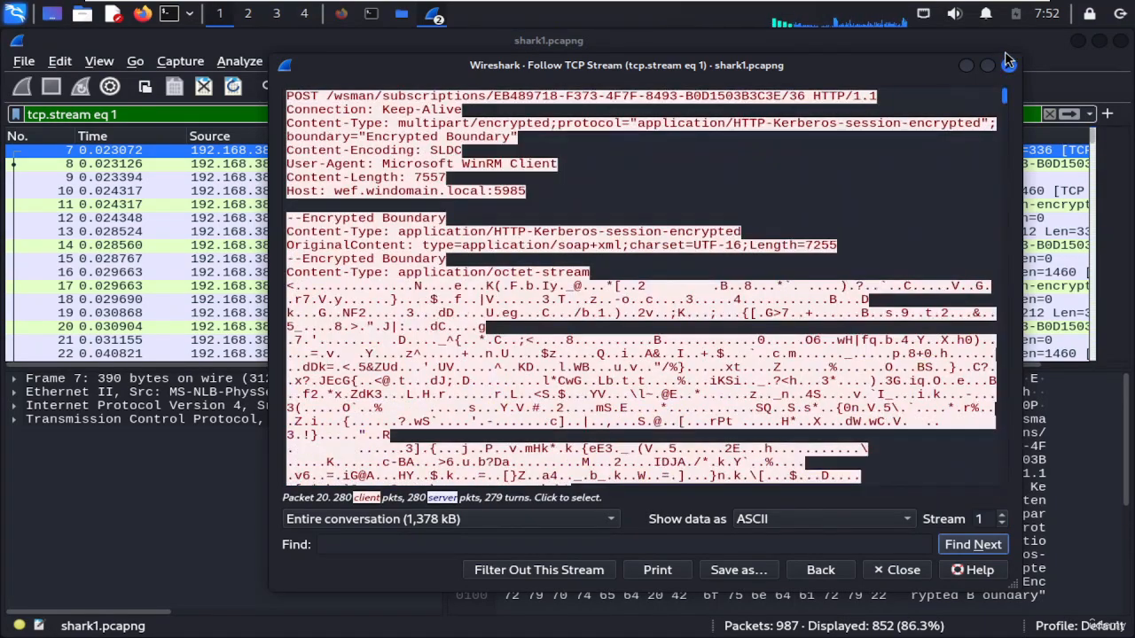
Advance through TCP streams 2, 3 and 4 to stream 5, checking each conversation for readable text.
left_click(1003, 515)
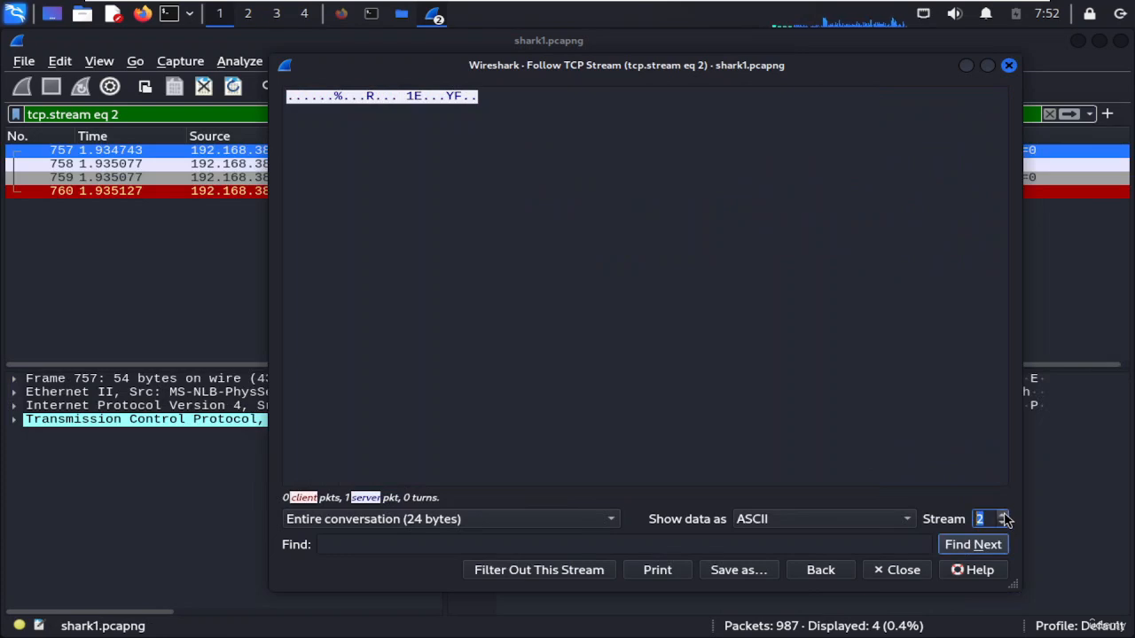
left_click(1003, 515)
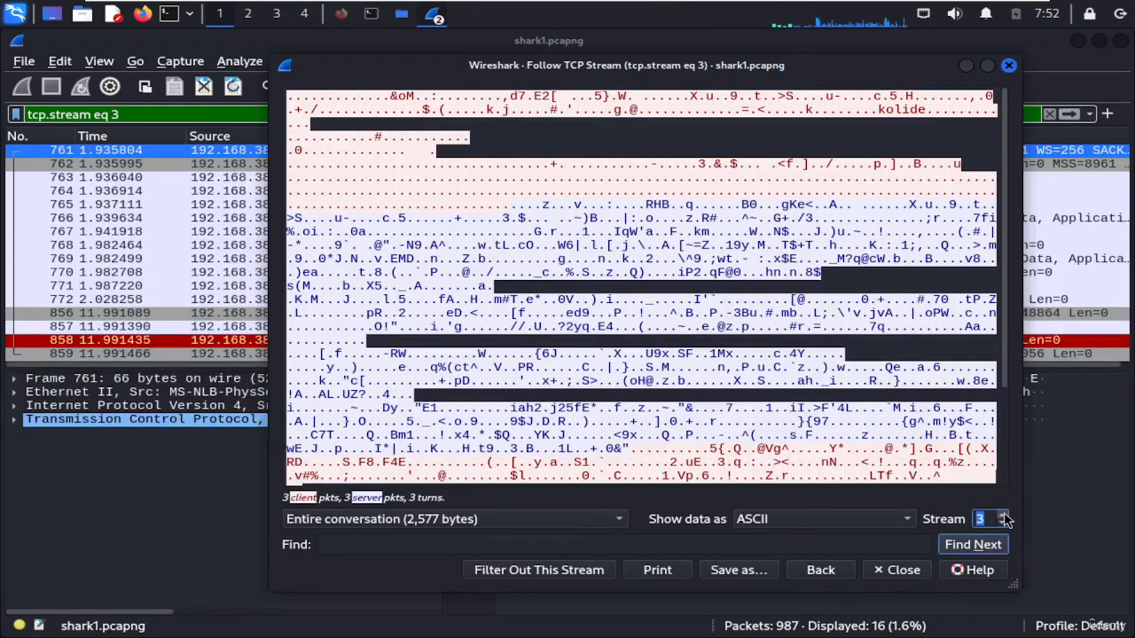
scroll(876, 246, "down", 3)
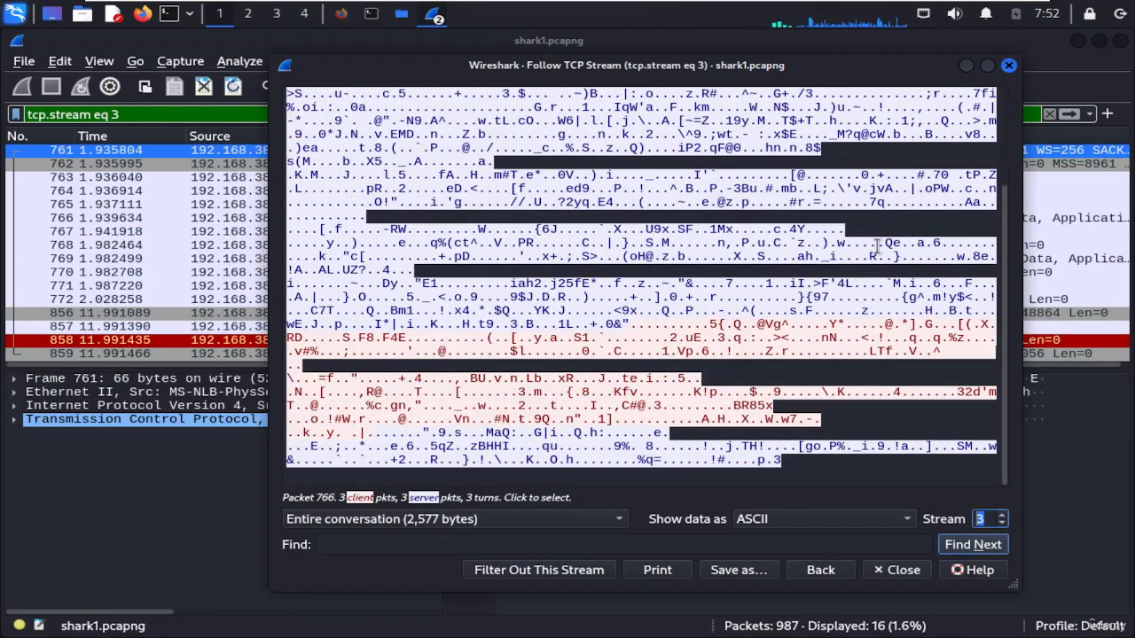
scroll(877, 246, "up", 3)
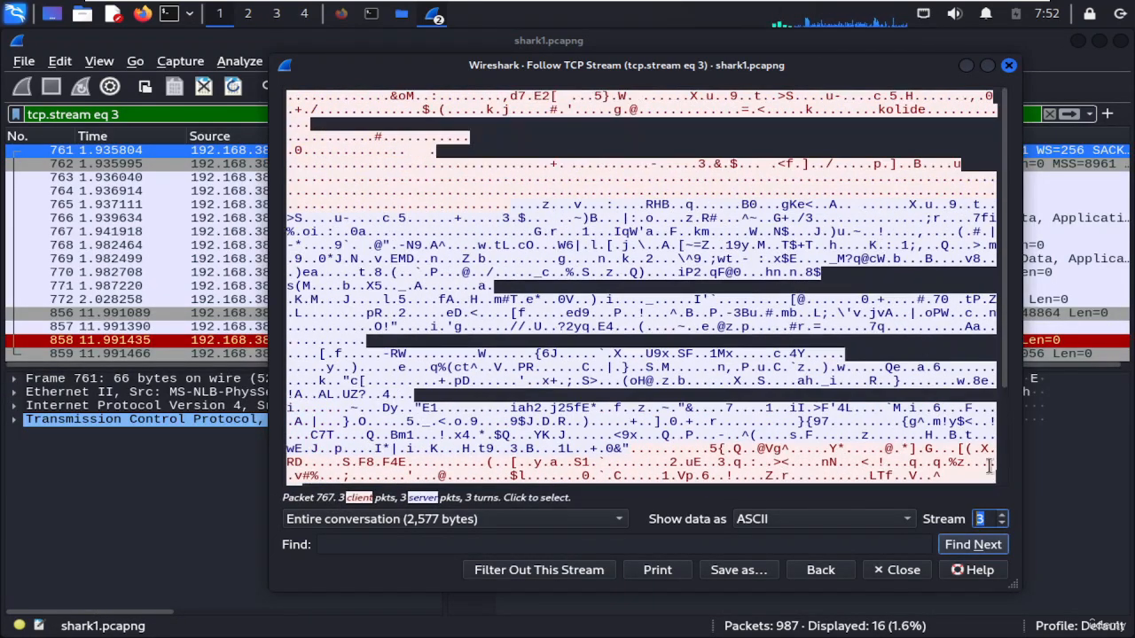
left_click(1003, 515)
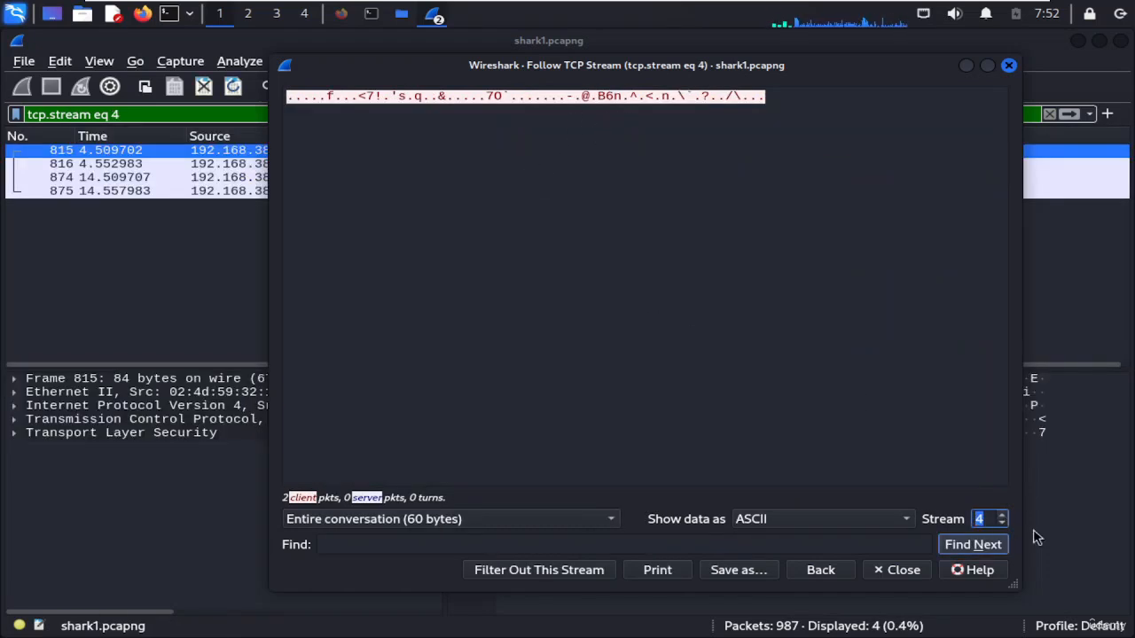
left_click(1002, 515)
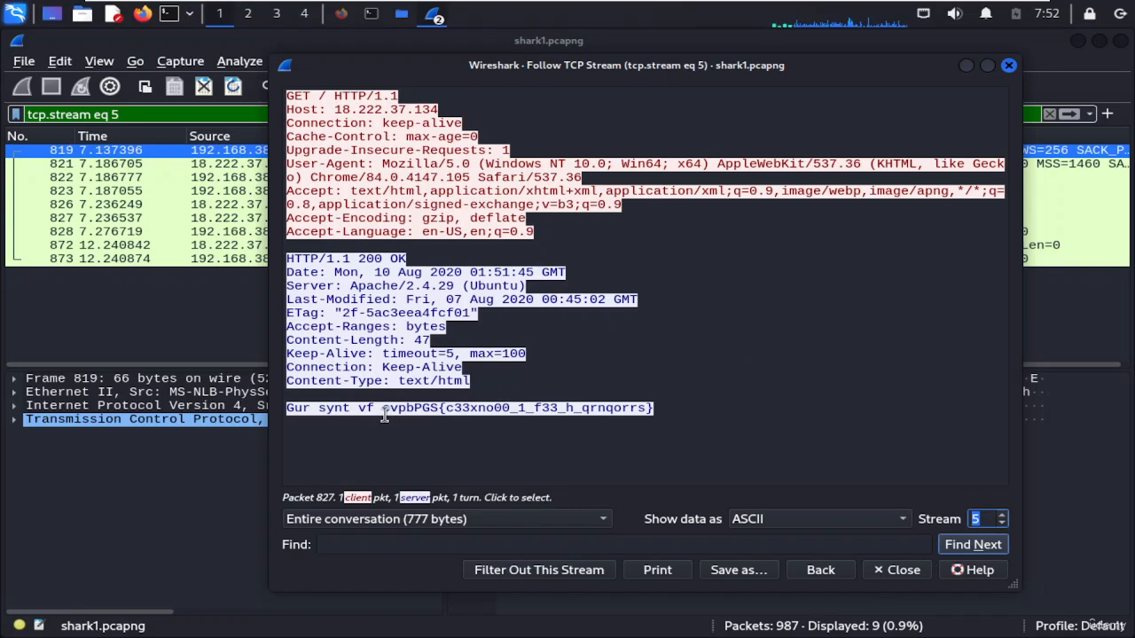
Copy the encoded string cvpbPGS{c33xno00_1_f33_h_qrnqorrs} from the server response in stream 5 and minimize the stream window.
left_click_drag(383, 413, 700, 406)
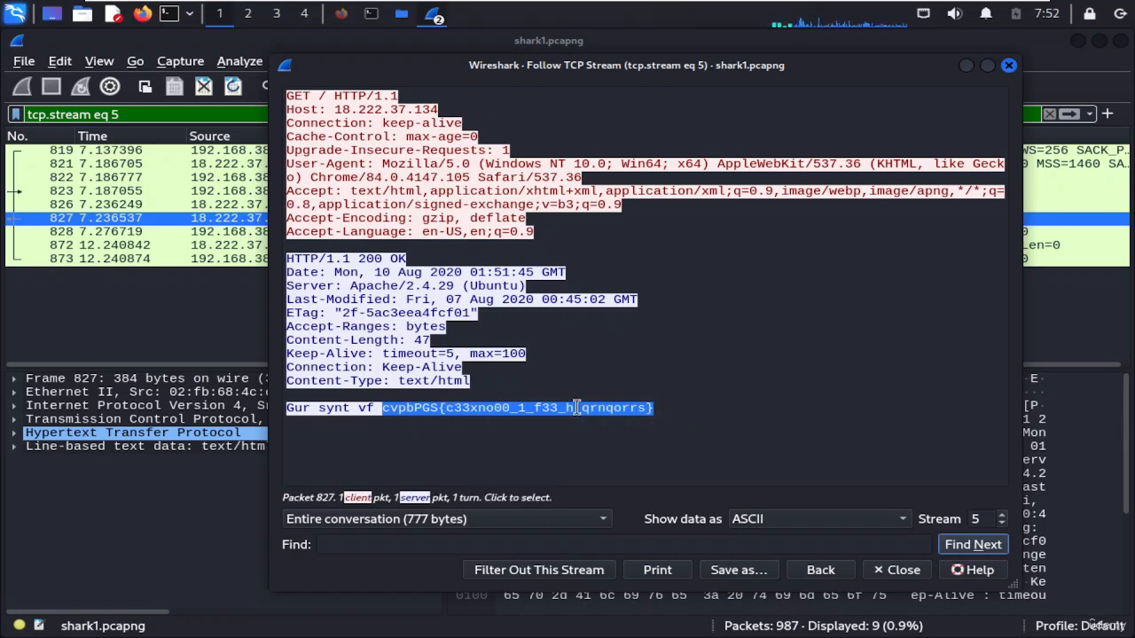
right_click(541, 419)
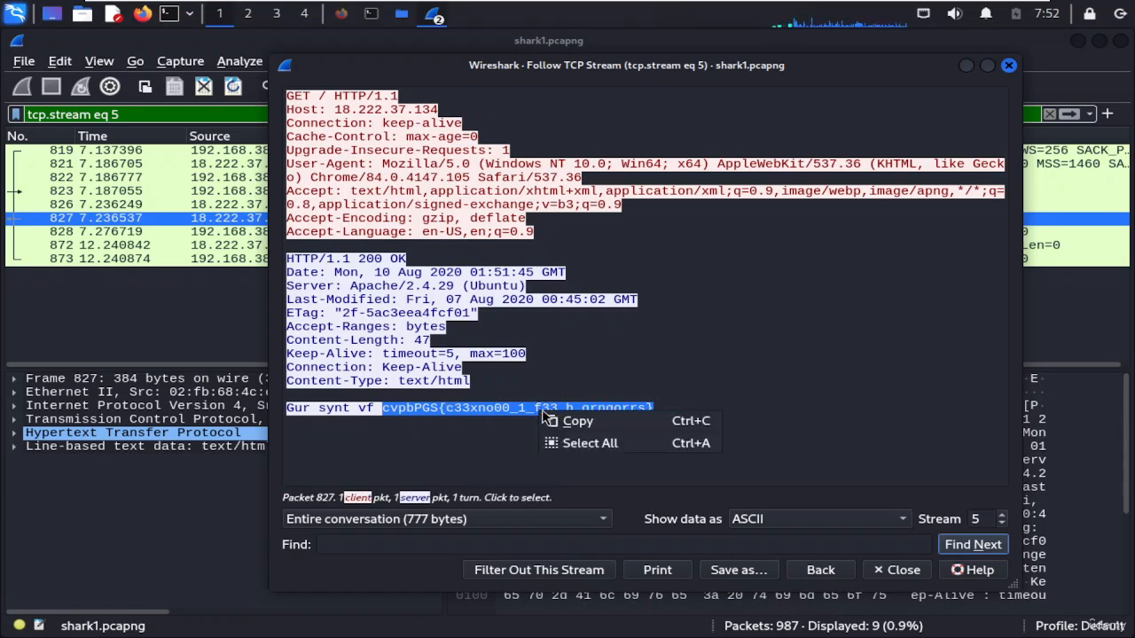
left_click(573, 421)
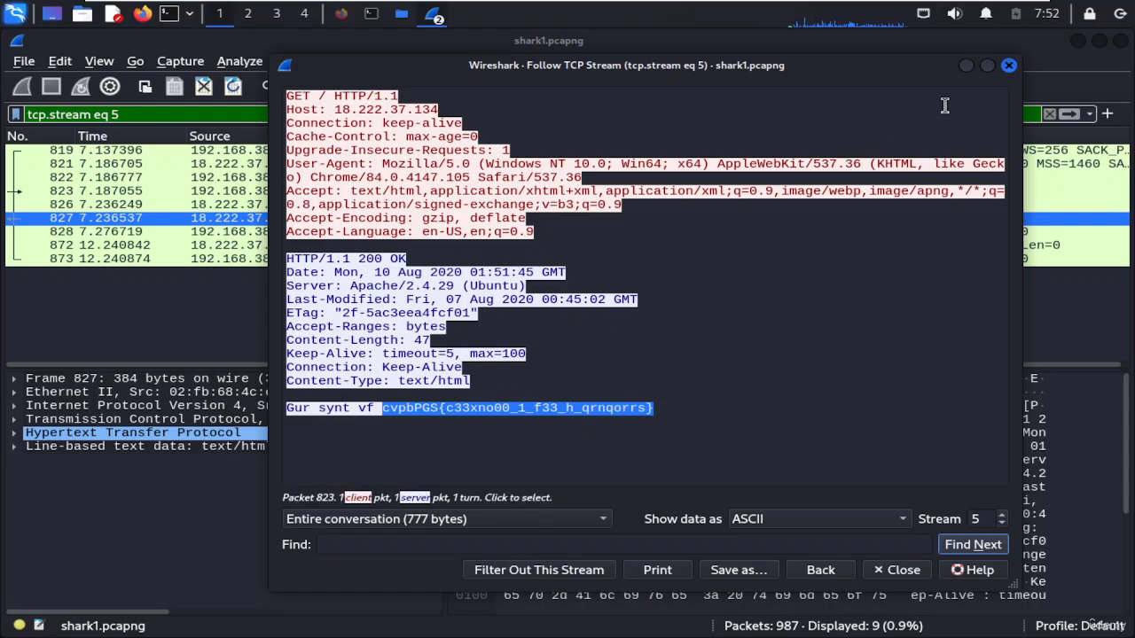
left_click(966, 69)
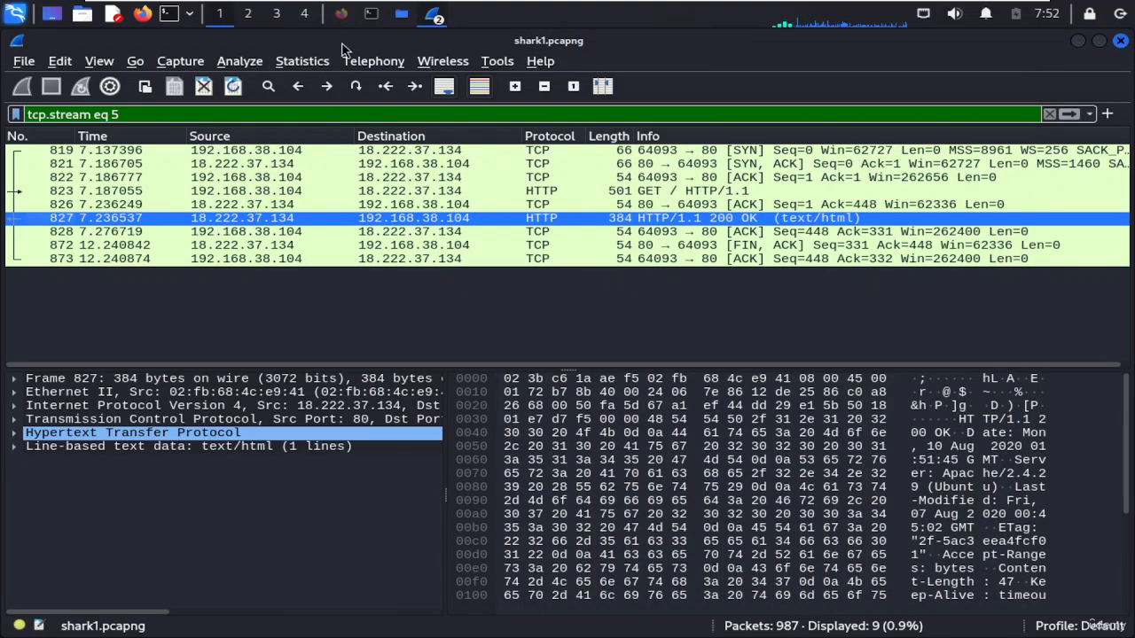
Switch to CyberChef in Firefox, replace the input text with the copied string and highlight its opening and closing braces.
left_click(343, 18)
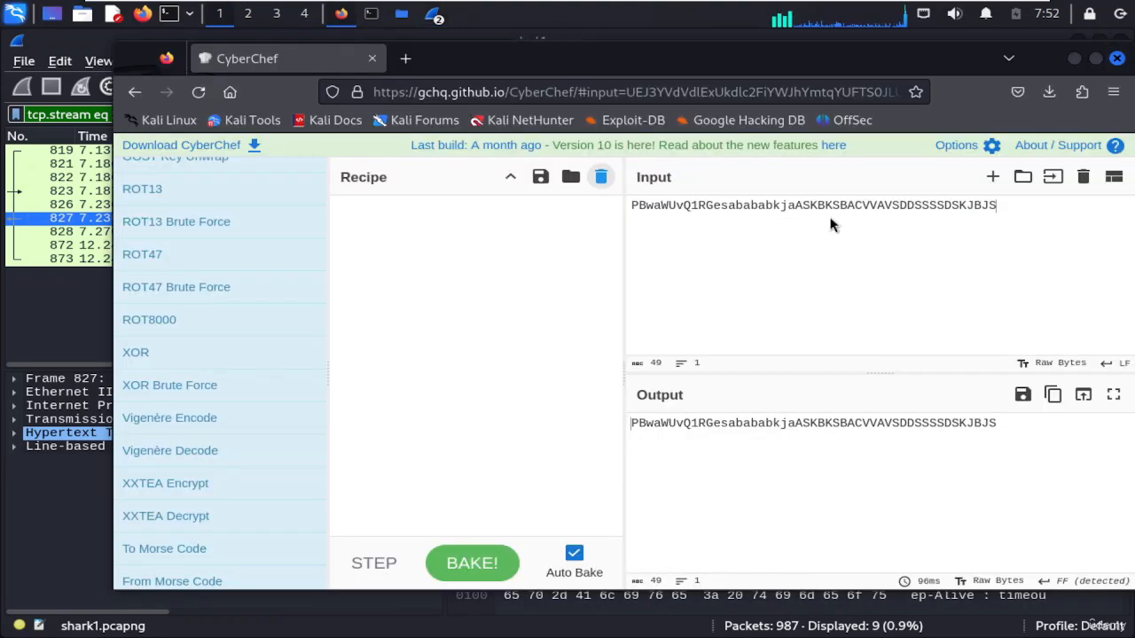
key("ctrl+a")
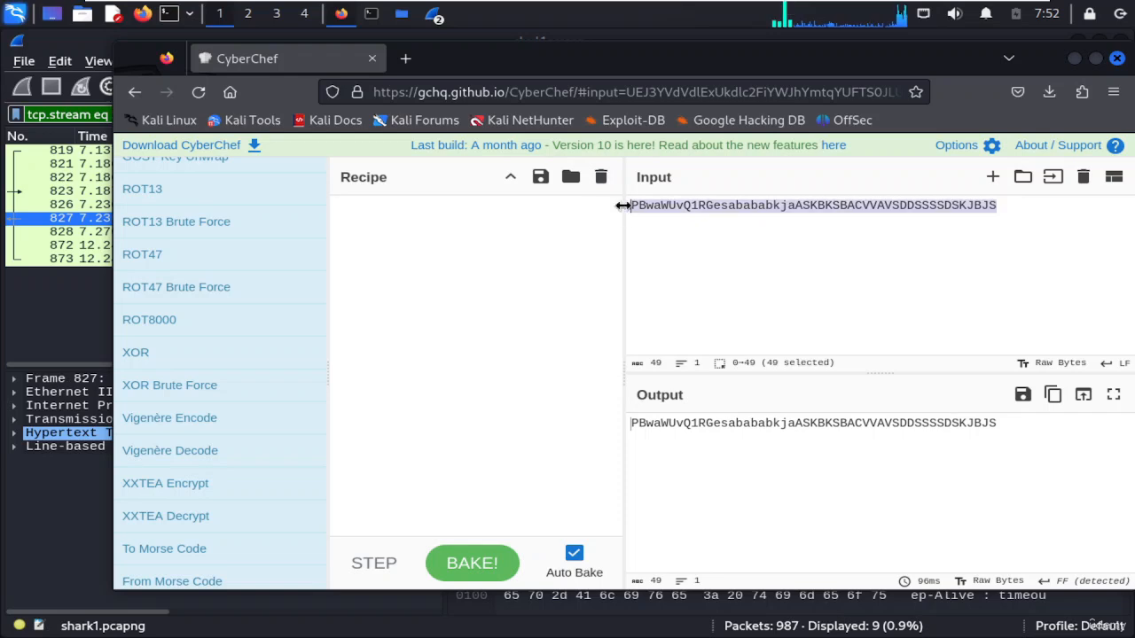
key("ctrl+v")
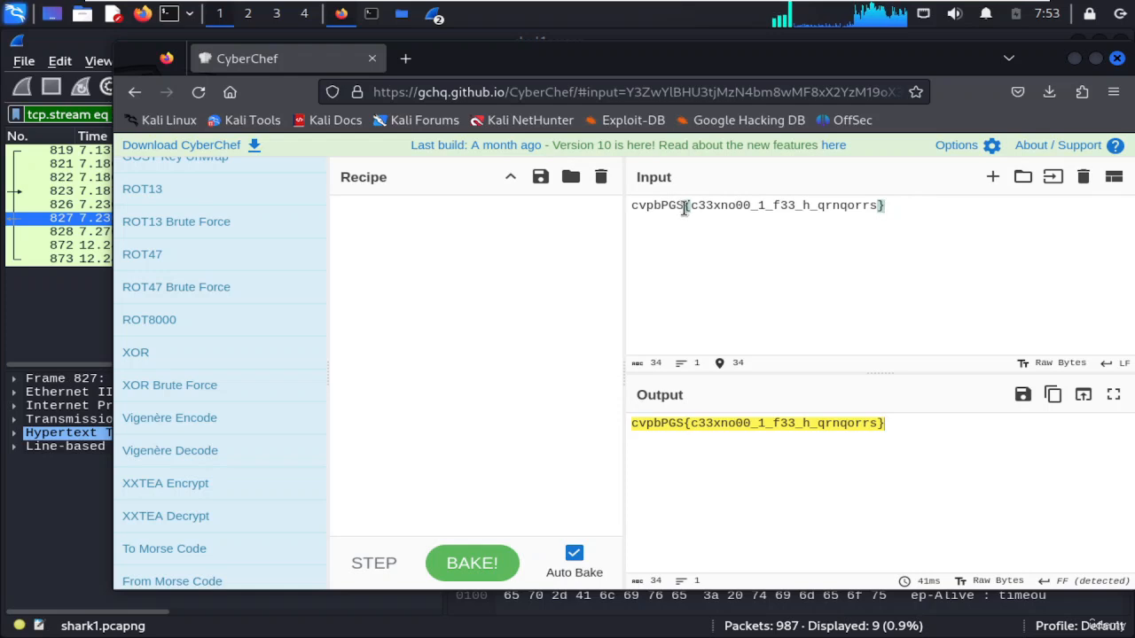
left_click_drag(684, 206, 691, 207)
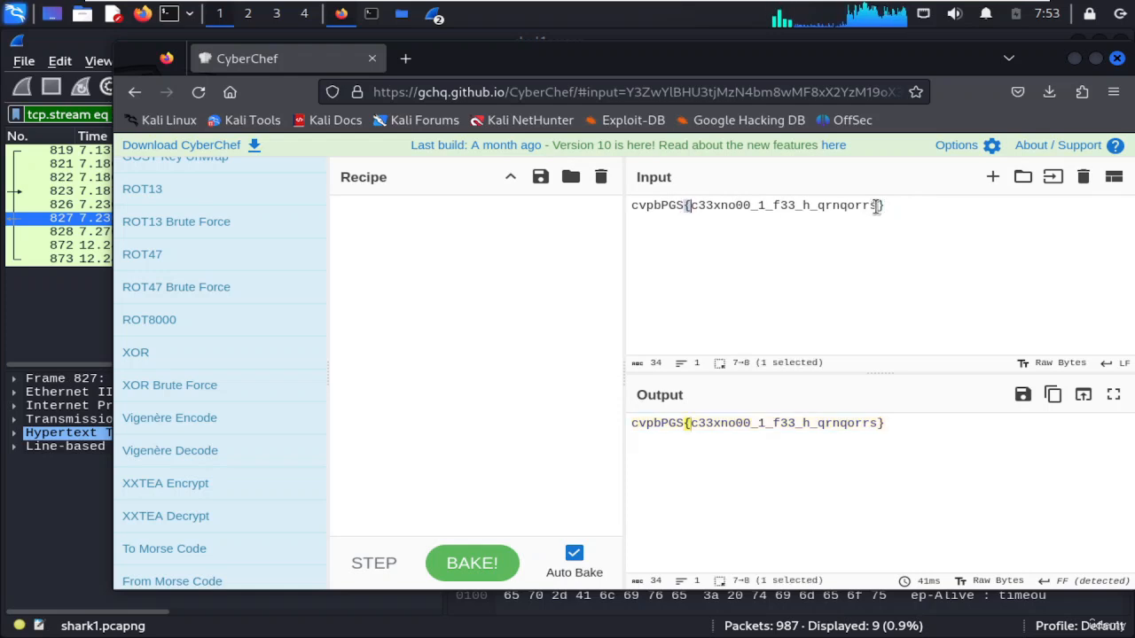
left_click_drag(876, 206, 889, 205)
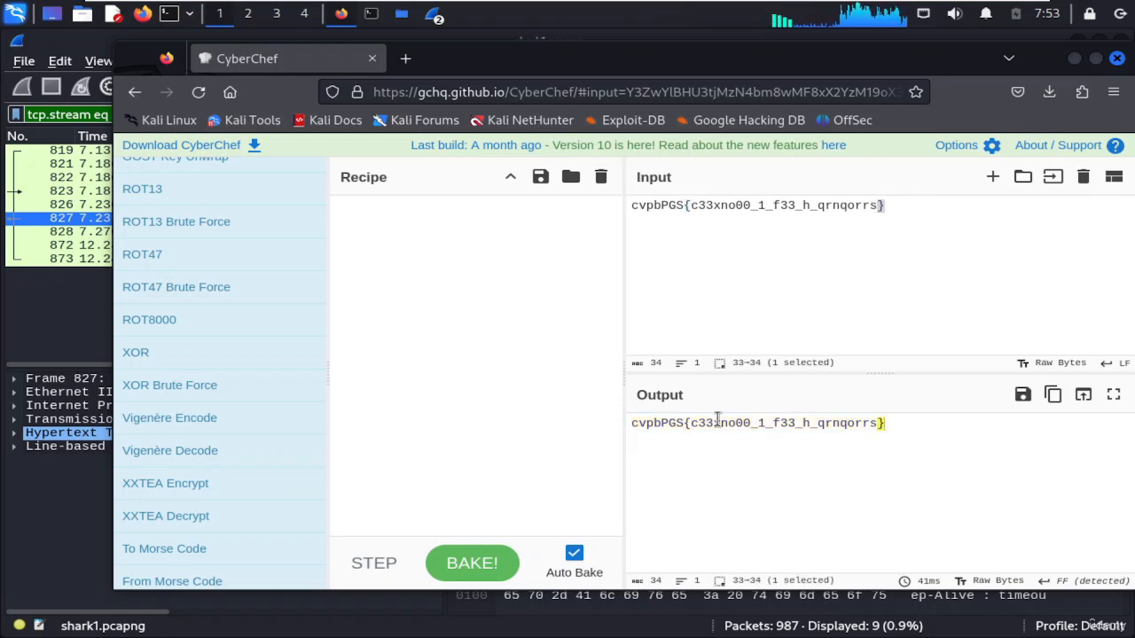
left_click(671, 266)
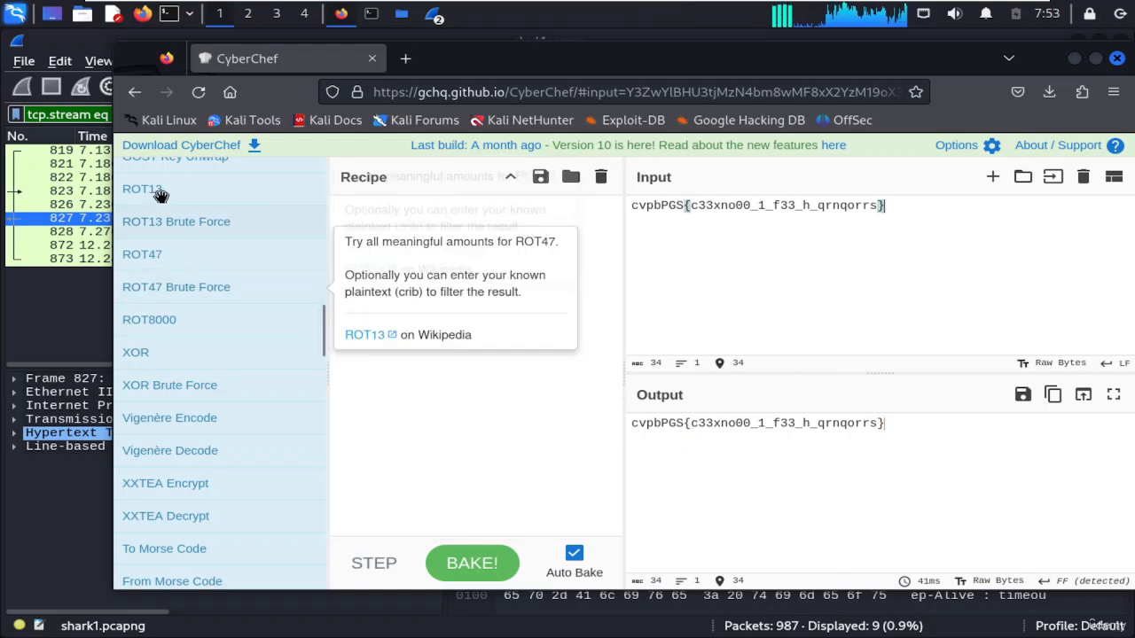
Add the ROT13 operation to the recipe and select the decoded text in the output.
left_click_drag(151, 189, 418, 218)
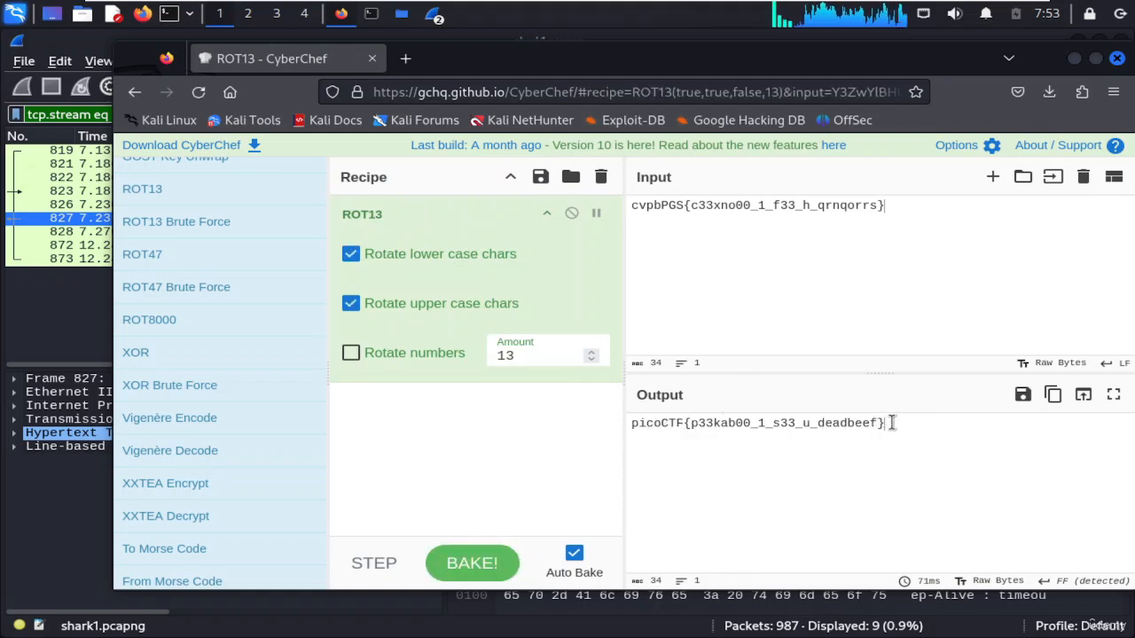
left_click(640, 424)
key("shift+End")
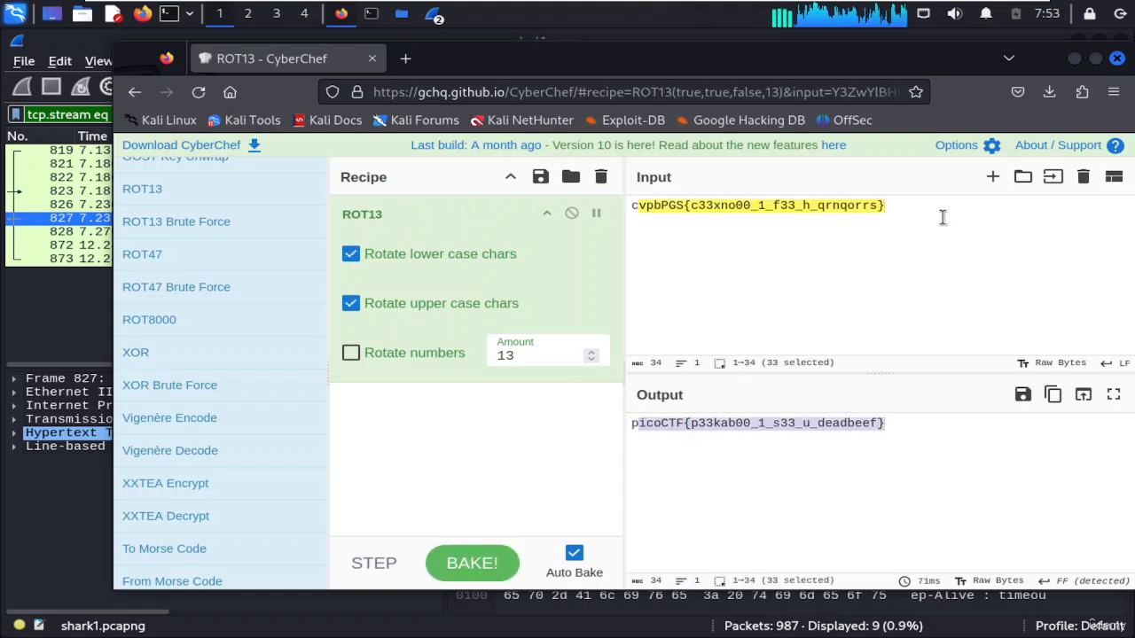
Return to the shark1.pcapng capture in Wireshark and clear the display filter.
left_click(1074, 57)
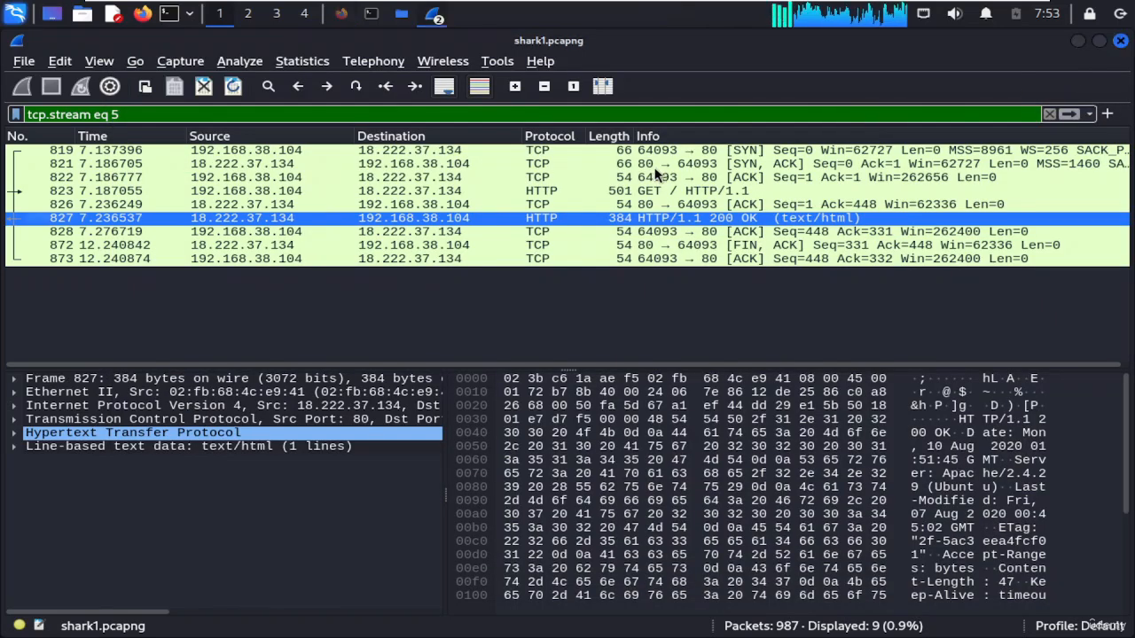
left_click(1049, 113)
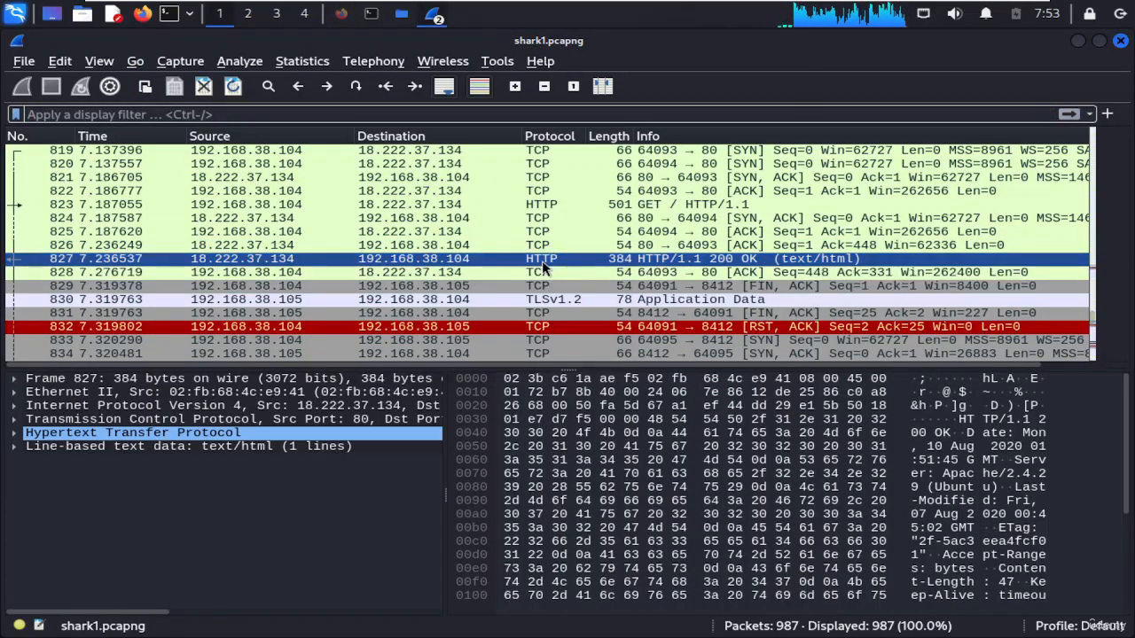
Go through packets 634 to 662 one by one, and also packet 537, examining their protocol details and raw bytes.
scroll(557, 227, "up", 20)
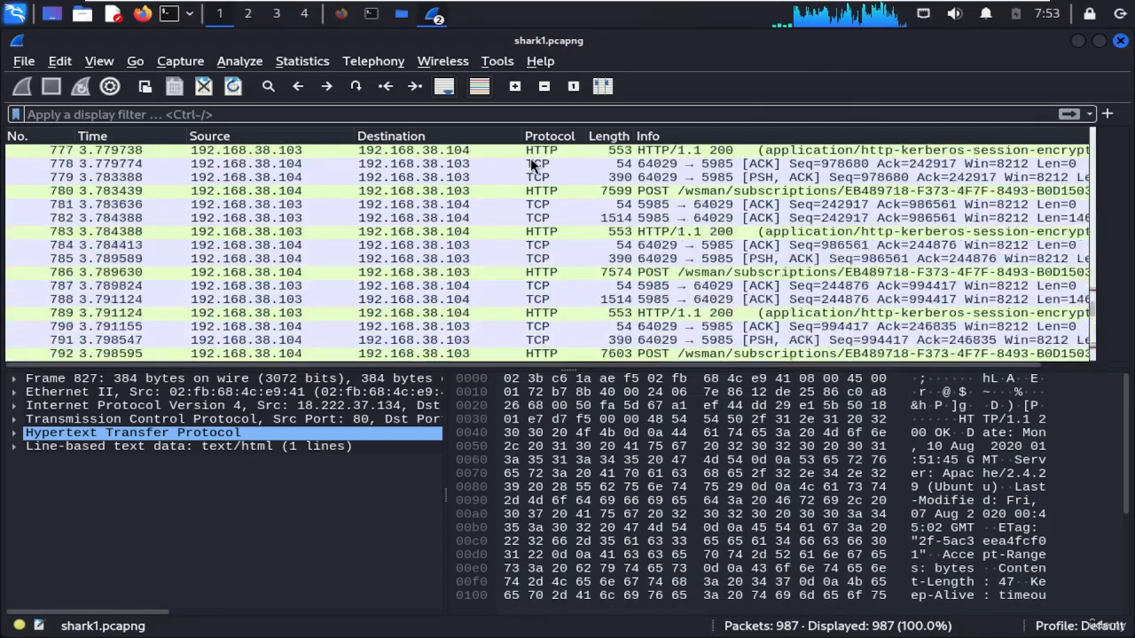
scroll(530, 158, "up", 20)
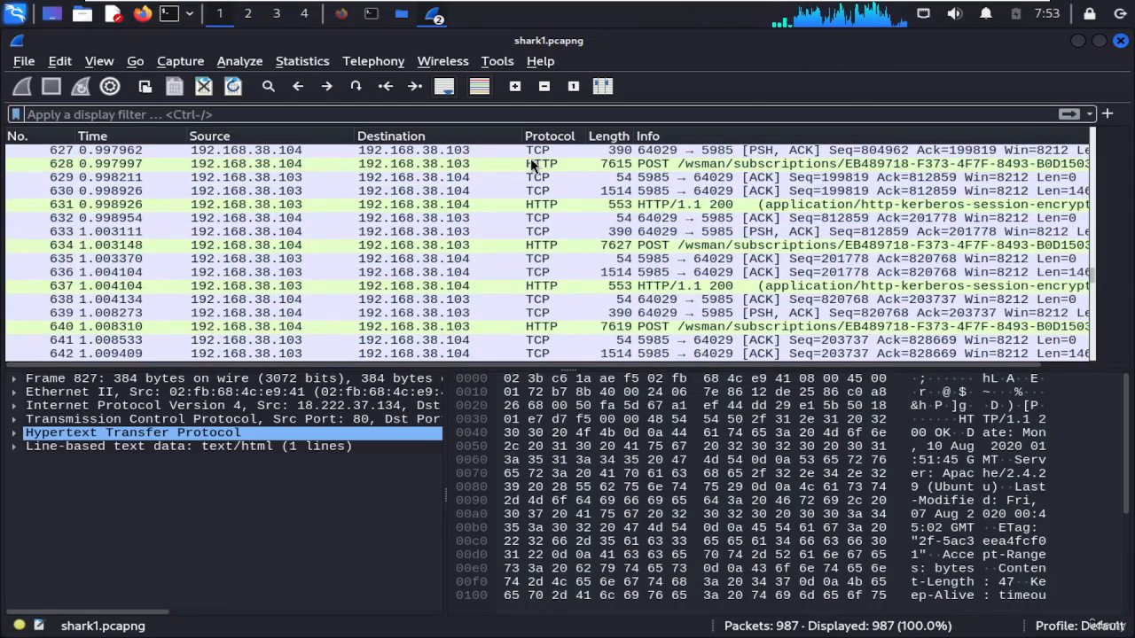
left_click(547, 246)
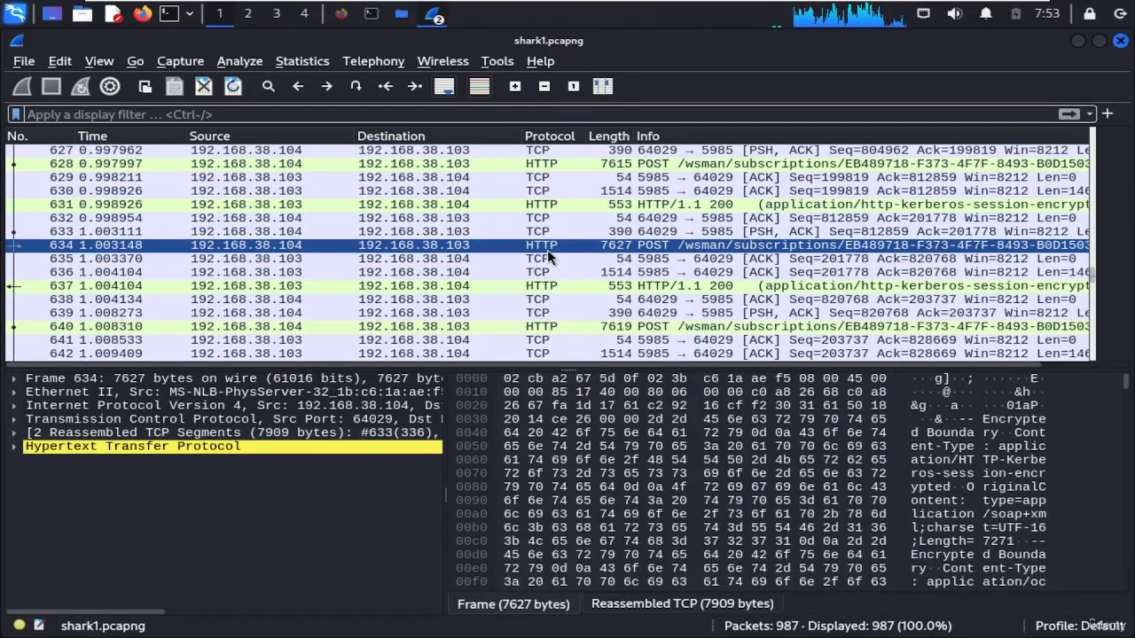
key("Down")
key("Down")
key("Down")
key("Down")
key("Down")
key("Down")
key("Down")
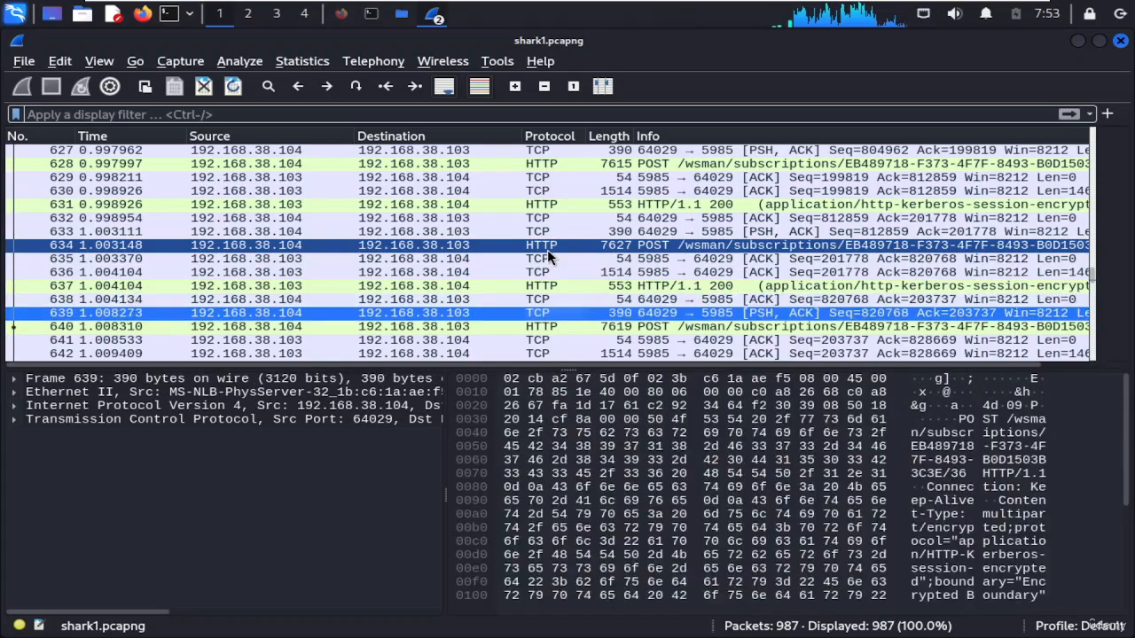
key("Down")
key("Down")
key("Down")
key("Down")
key("Down")
key("Down")
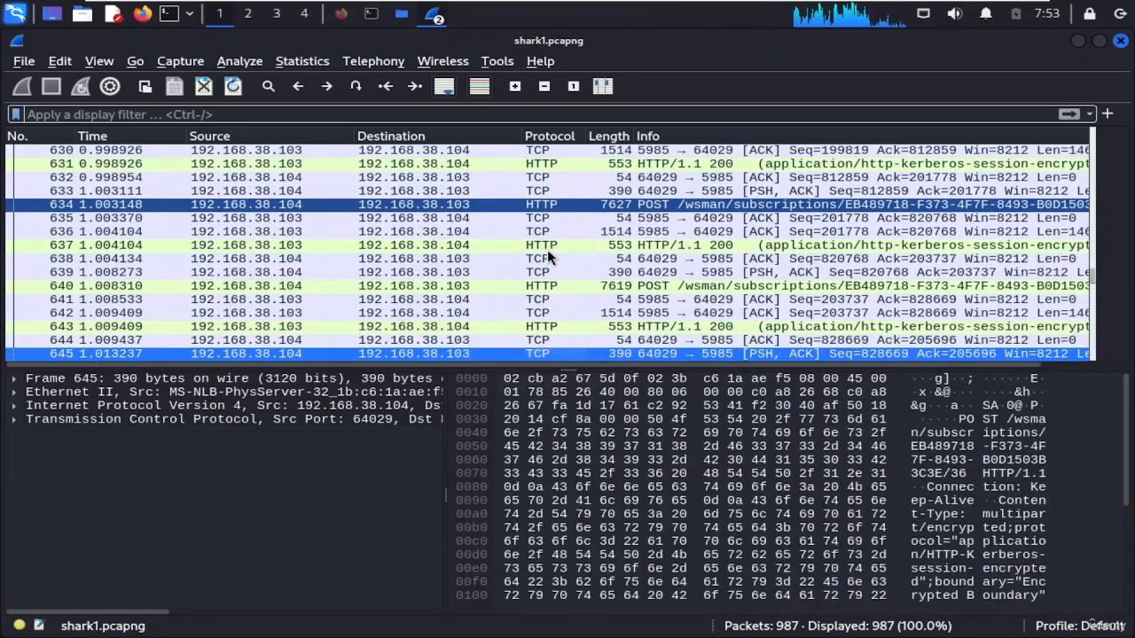
key("Down")
key("Down")
key("Down")
key("Down")
key("Down")
key("Down")
key("Down")
key("Down")
key("Down")
key("Down")
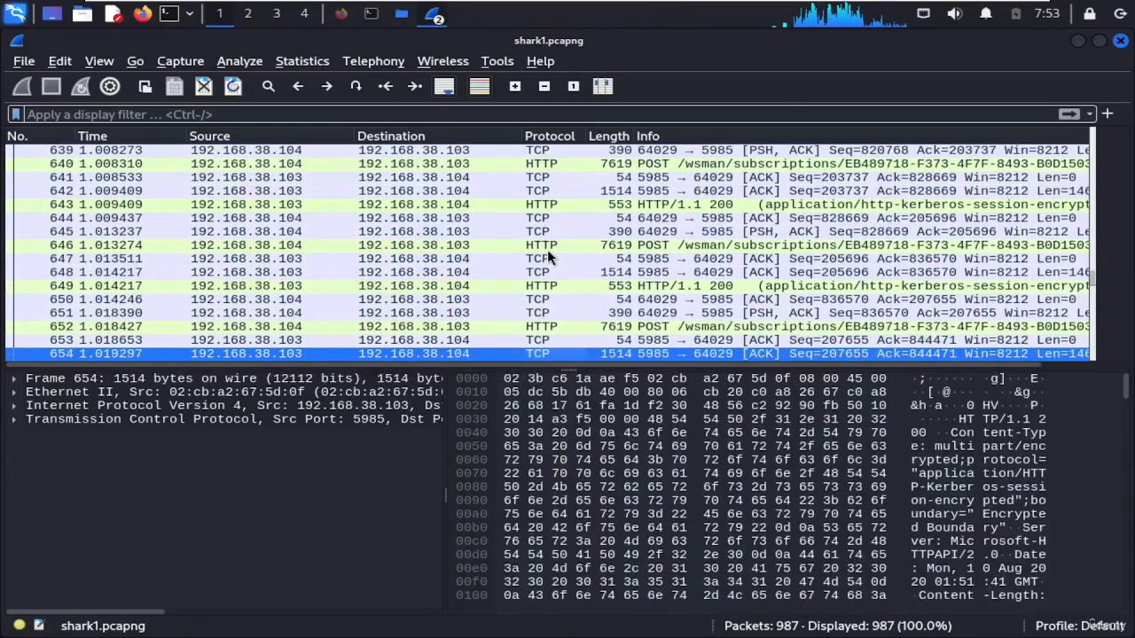
key("Down")
key("Down")
key("Down")
key("Down")
key("Down")
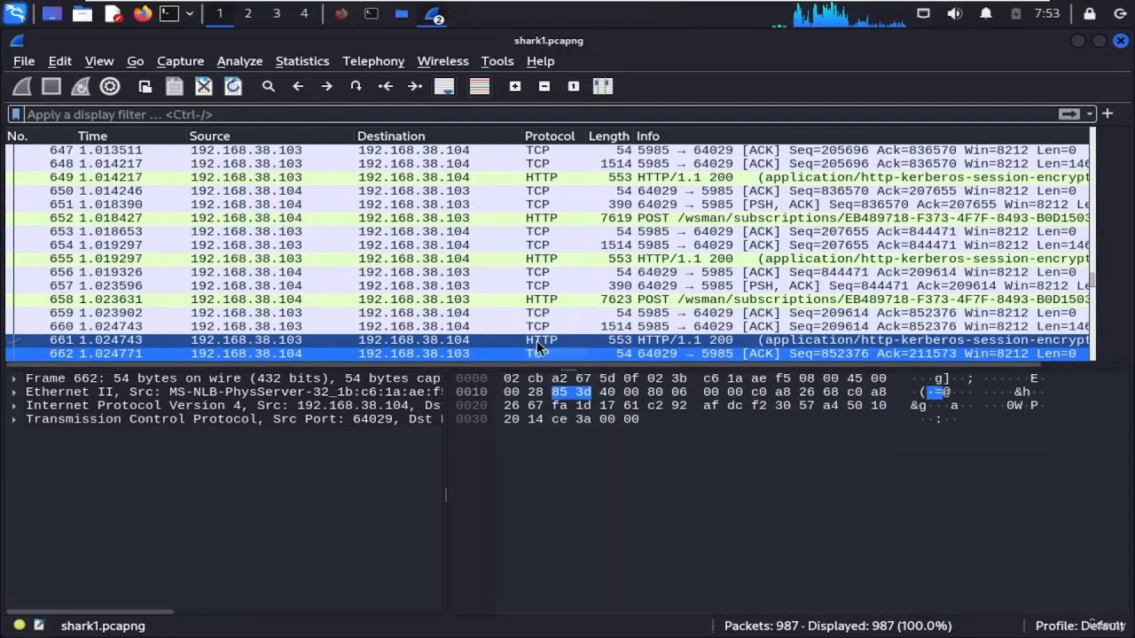
scroll(536, 348, "up", 20)
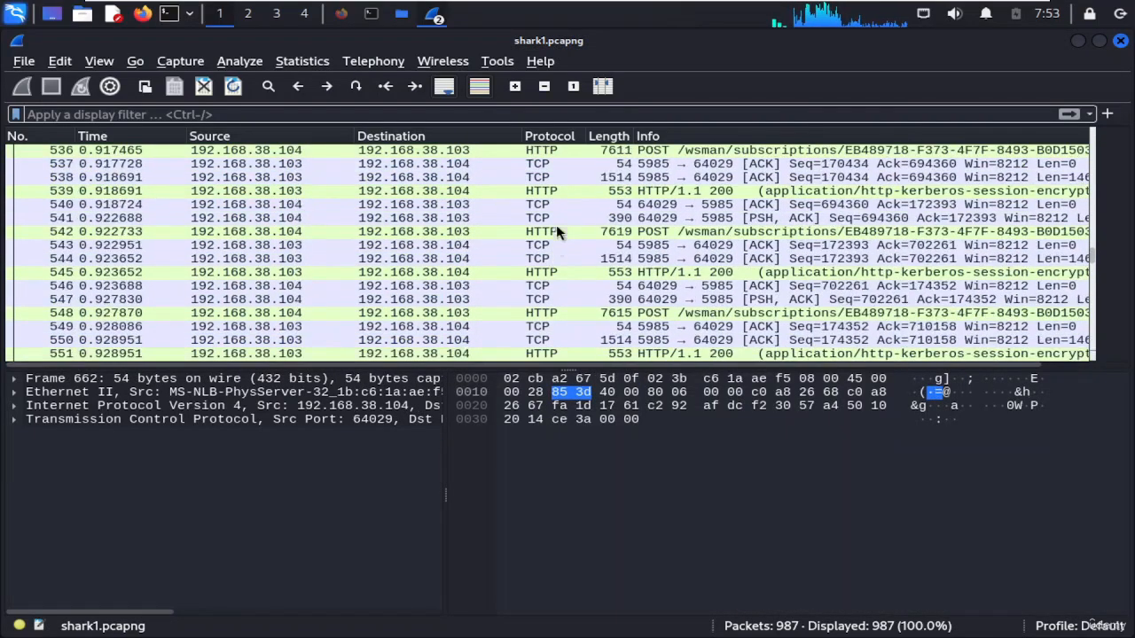
left_click(541, 167)
scroll(543, 170, "up", 20)
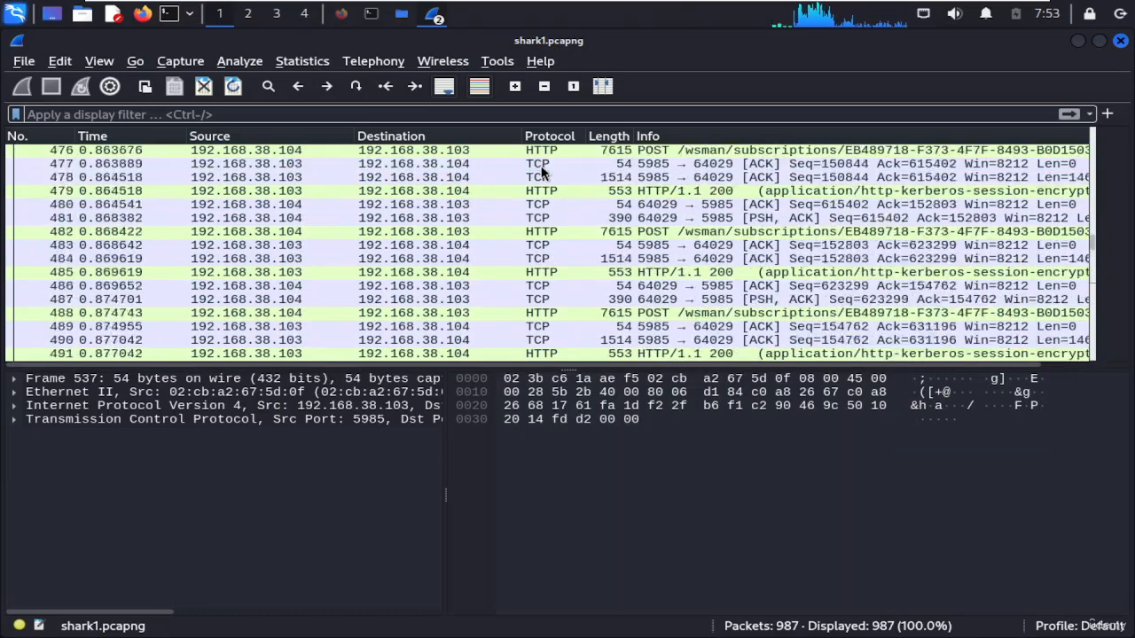
Go back to packet 1 at the start of the capture and follow its TCP stream.
left_click_drag(1096, 241, 1095, 135)
left_click(536, 153)
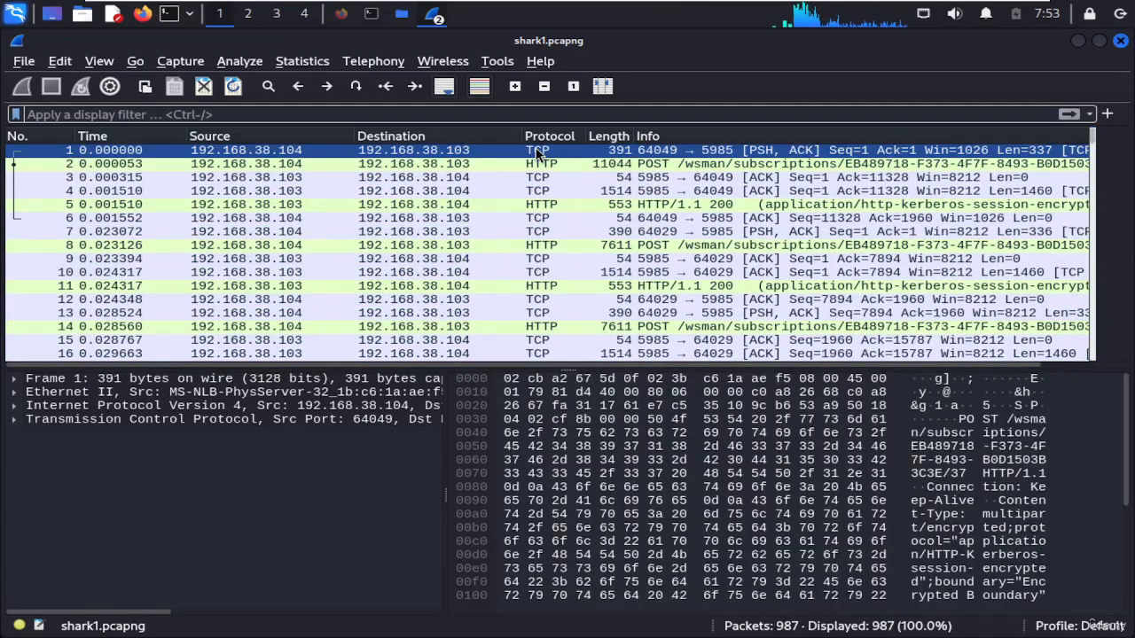
right_click(537, 152)
mouse_move(622, 388)
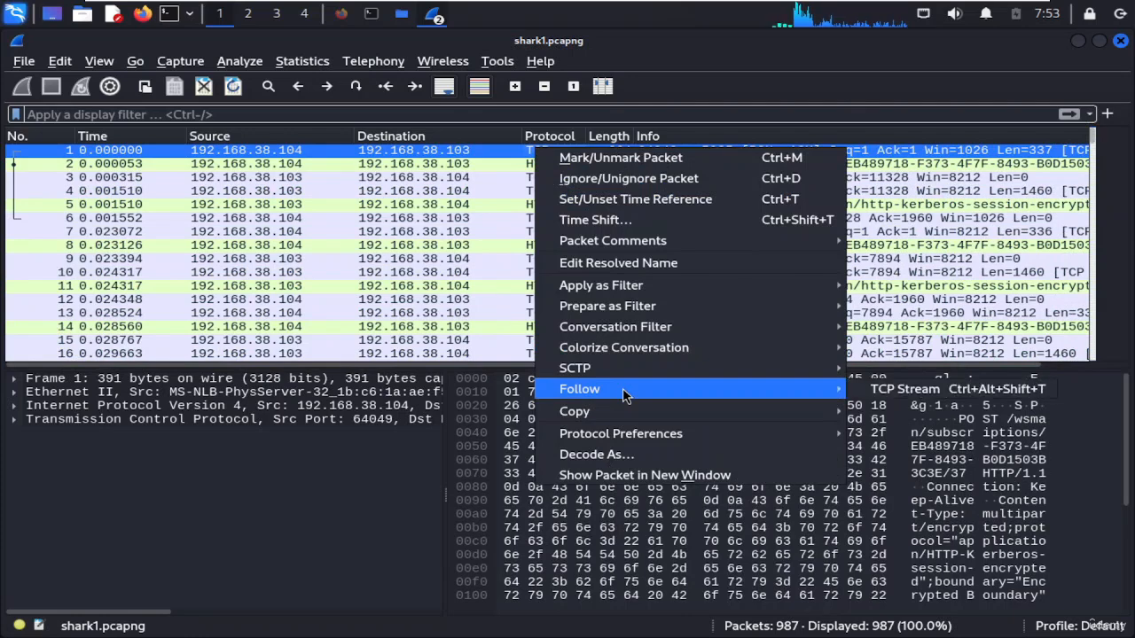
left_click(937, 396)
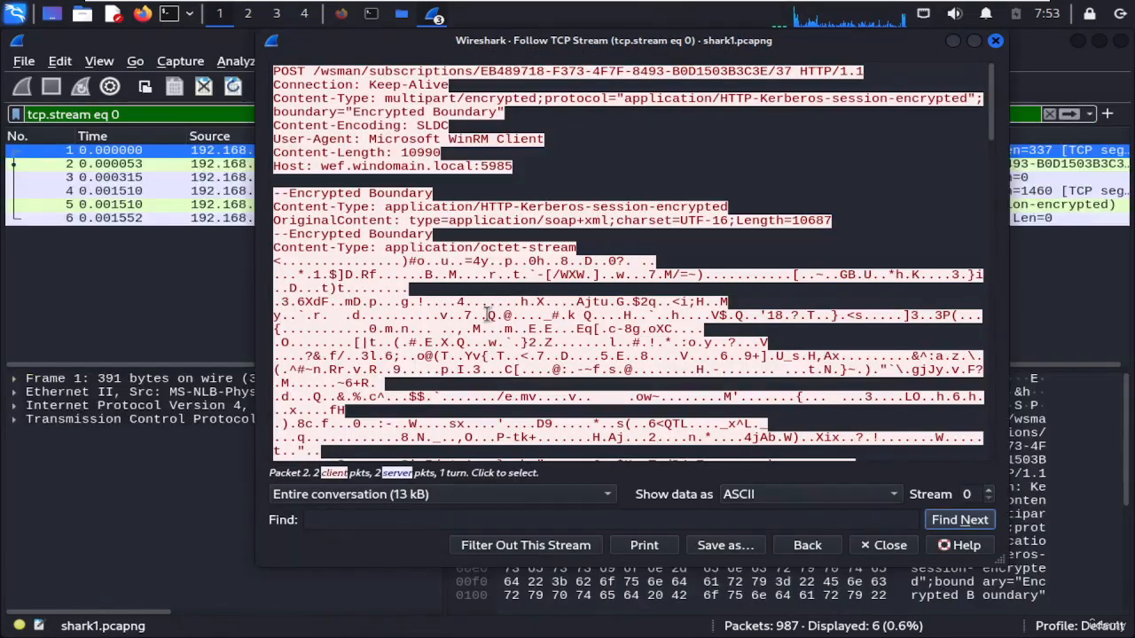